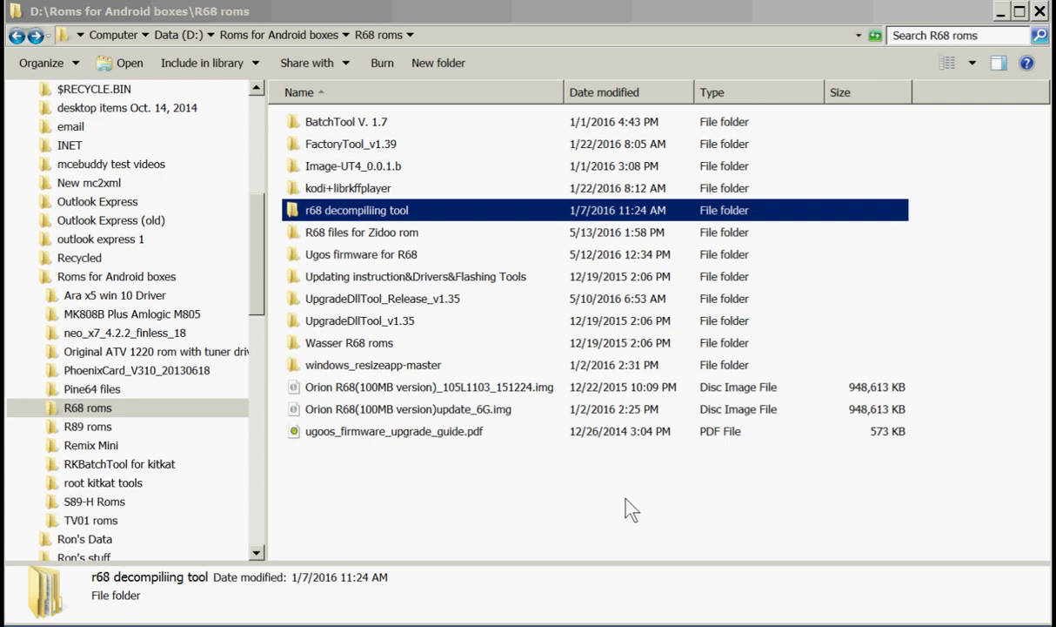
Launch AndroidTool.exe from the AndroidTool_Release_v2.35 folder inside the "r68 decompiliing tool" folder.
double_click(396, 218)
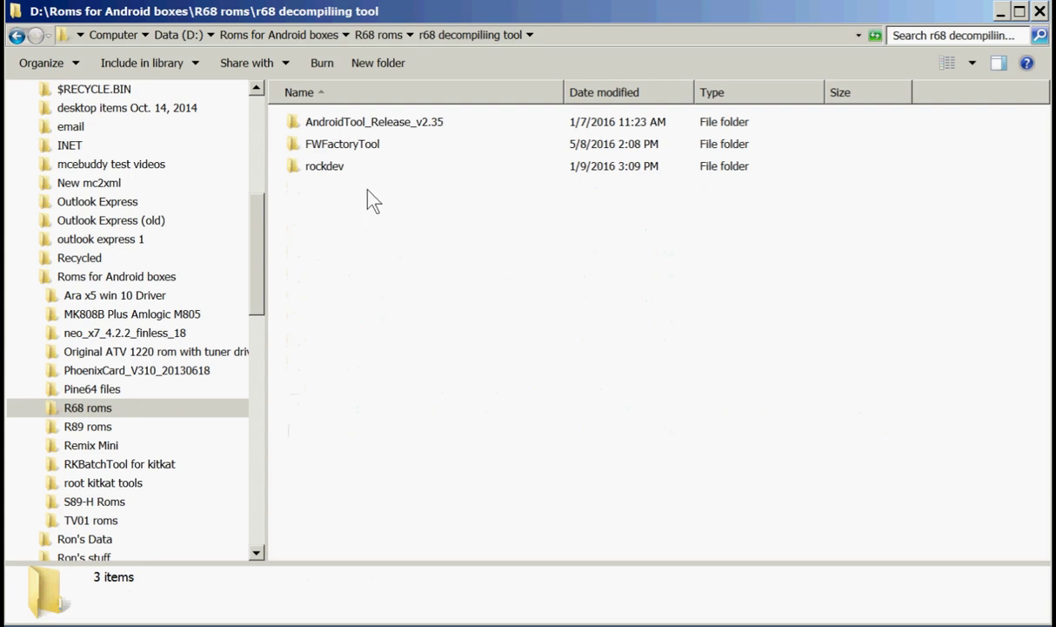
double_click(404, 129)
double_click(363, 386)
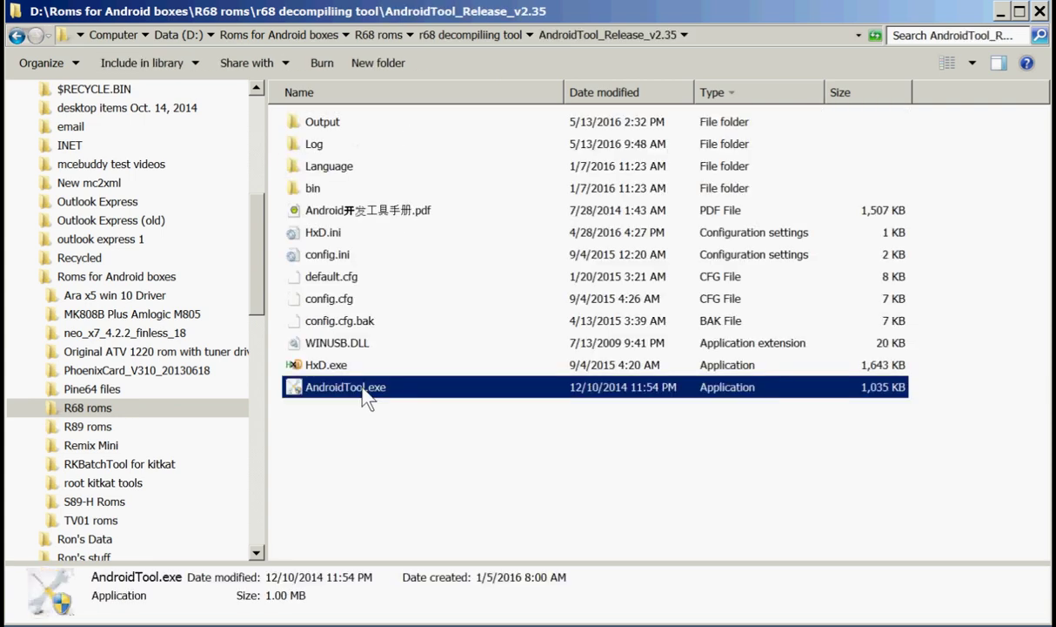
click(614, 366)
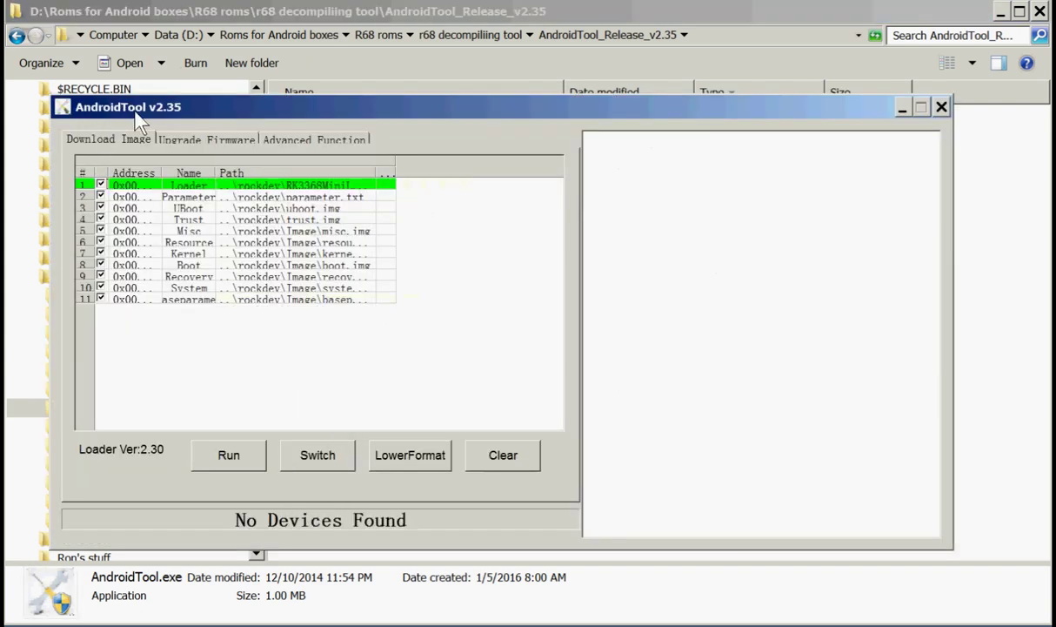
Load "Orion R68(100MB version)_105L1103_151224.img" from the R68 roms folder as the firmware in the advanced functions and unpack it.
click(296, 143)
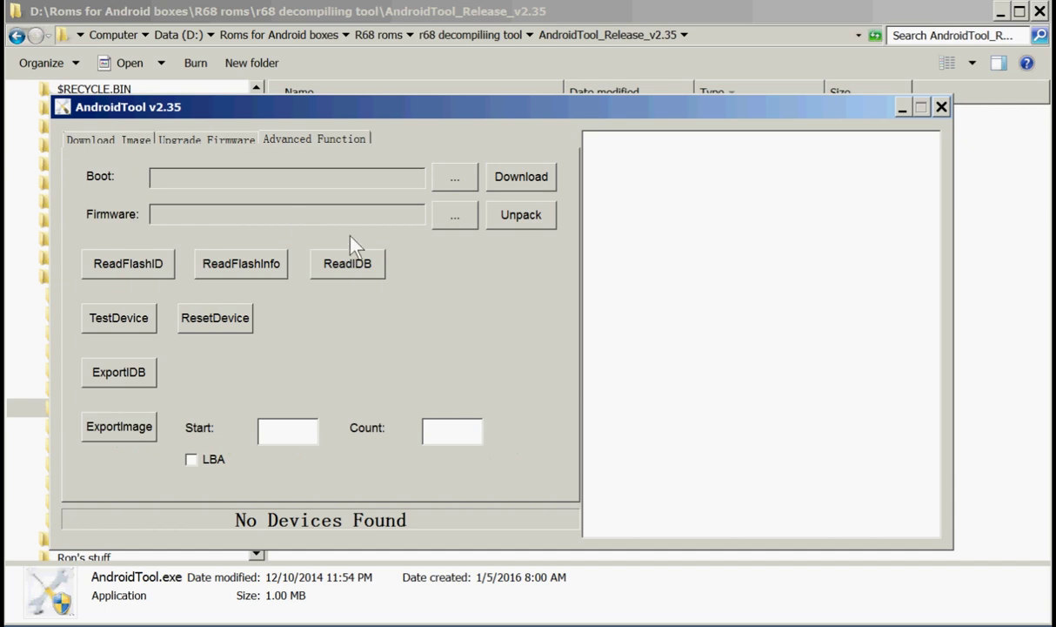
click(473, 215)
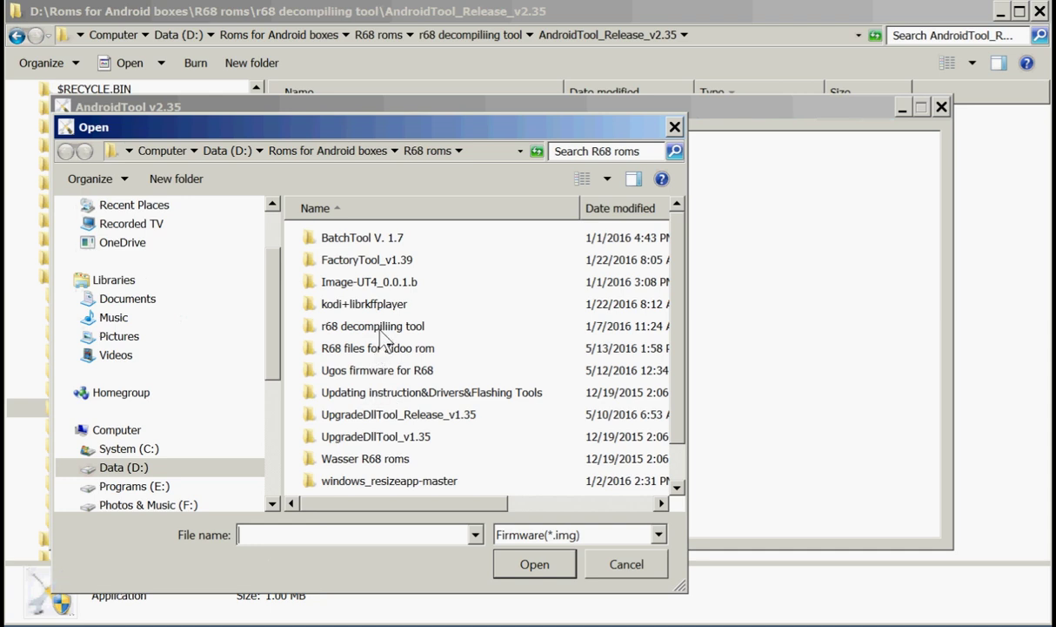
mouse_move(383, 357)
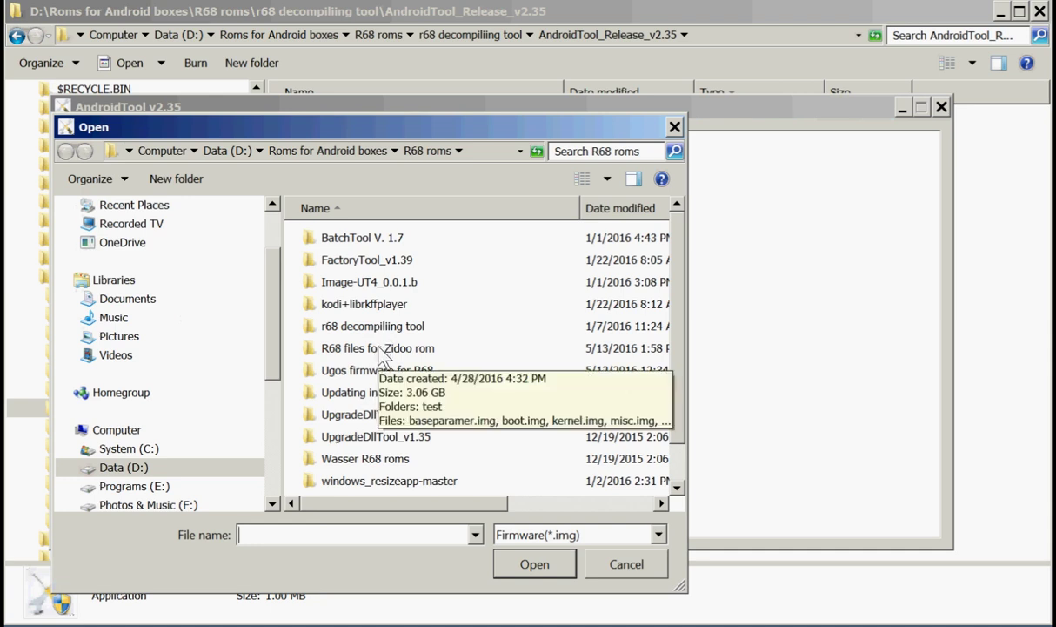
double_click(383, 353)
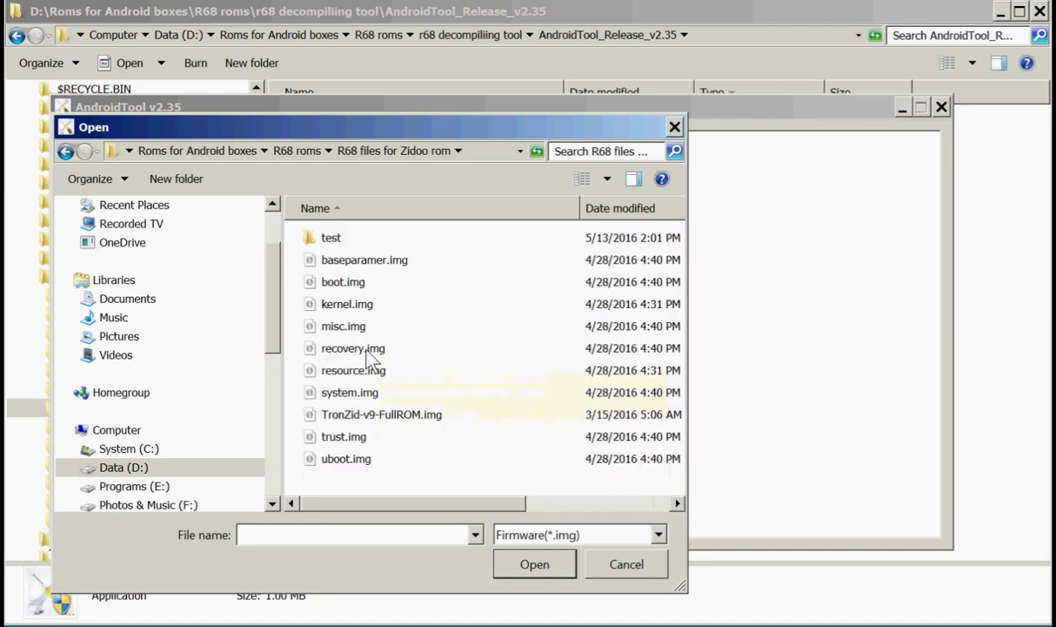
key(BackSpace)
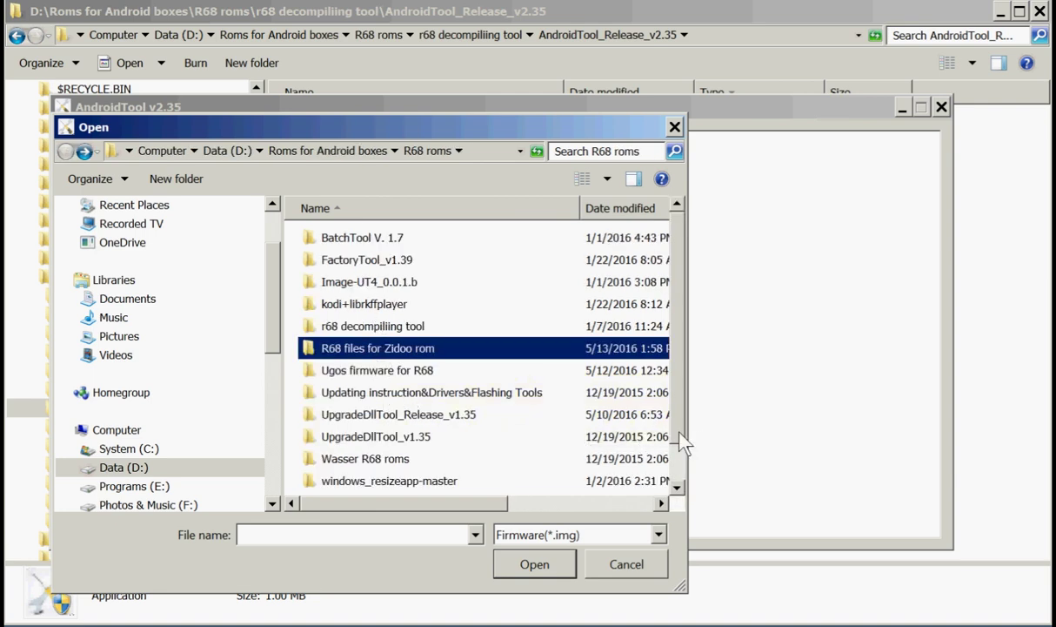
scroll(683, 478, down, 1)
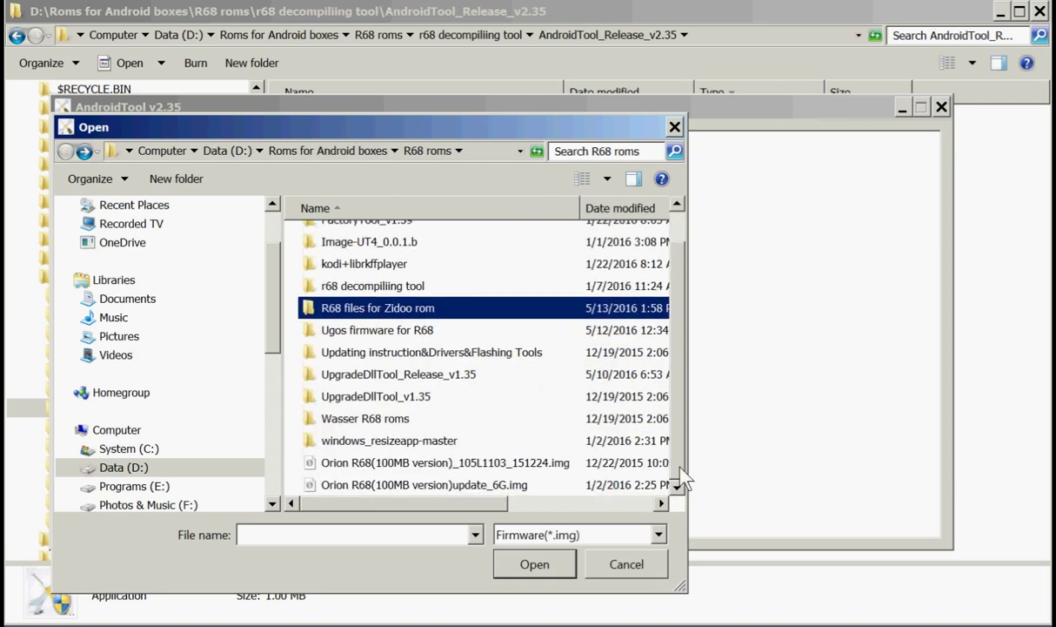
click(520, 463)
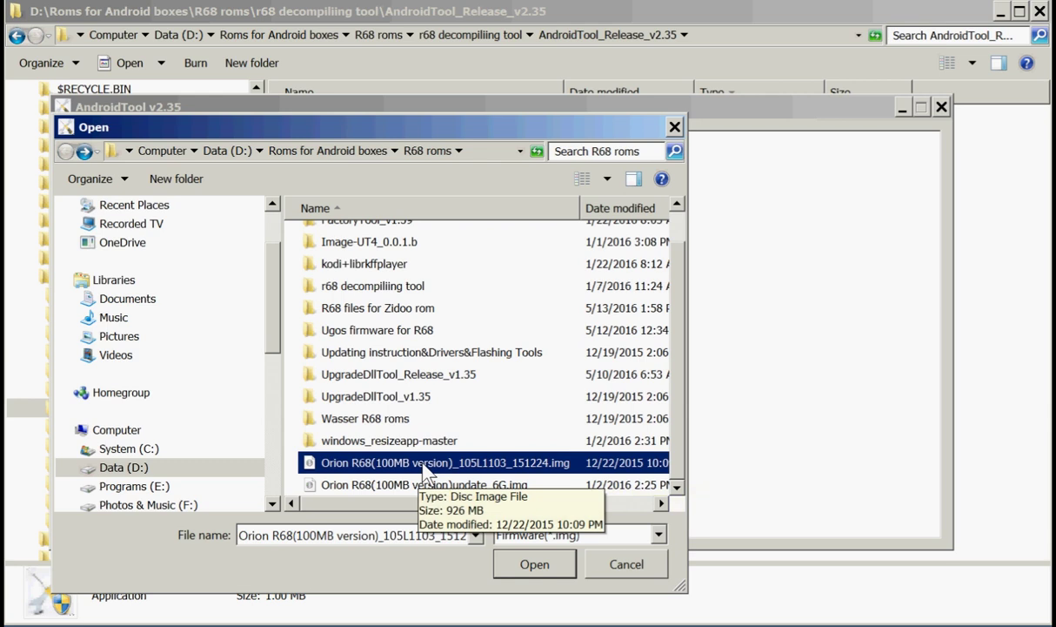
click(535, 564)
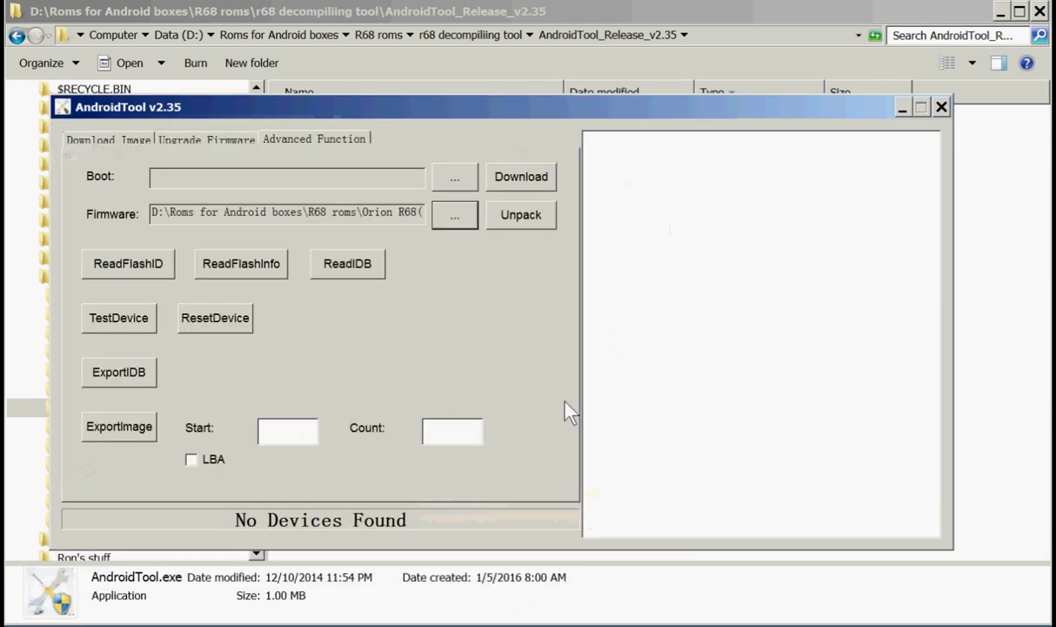
click(519, 218)
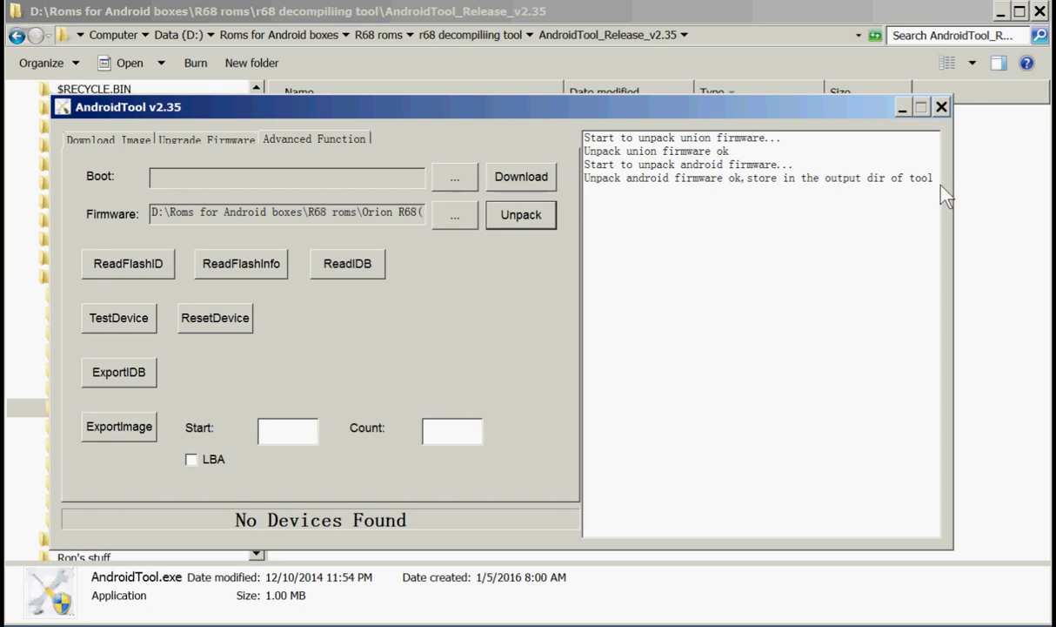
Close AndroidTool and open the Image folder of the unpacked firmware at Output\Android\Image.
click(939, 107)
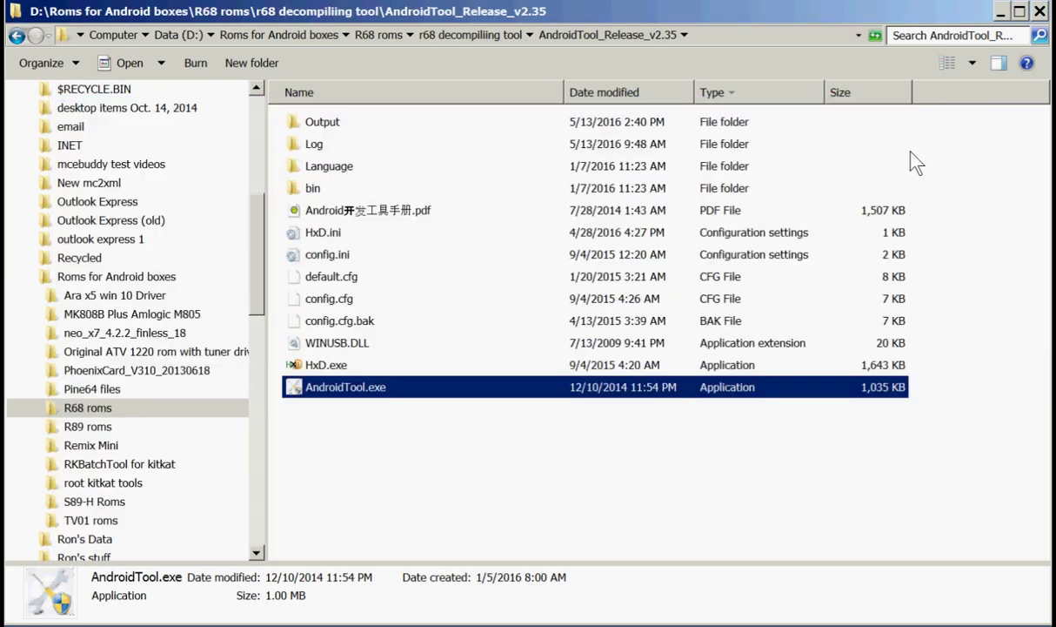
double_click(342, 128)
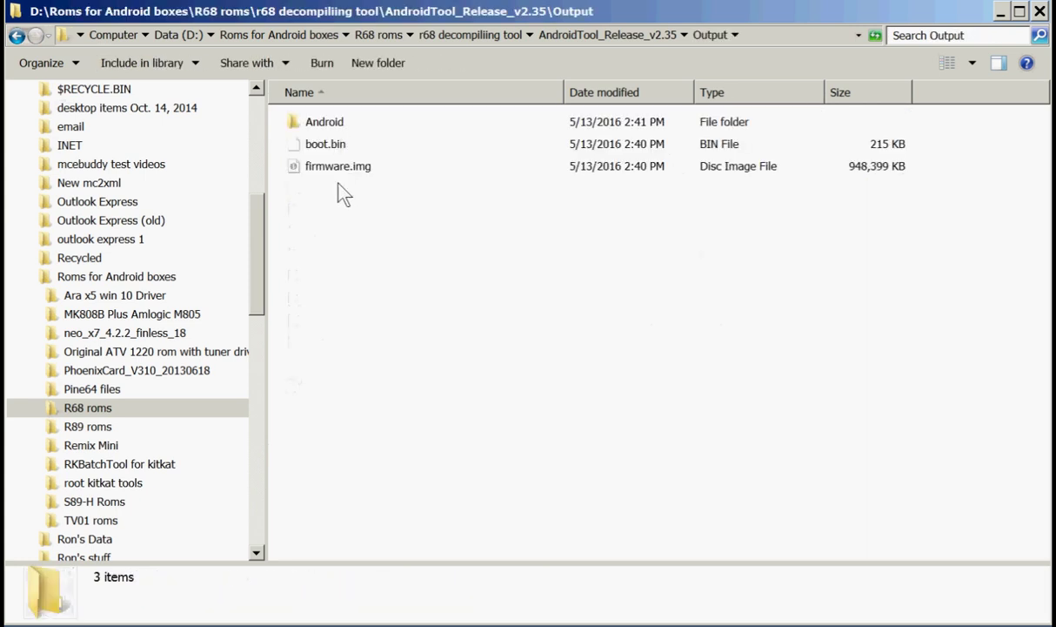
double_click(339, 122)
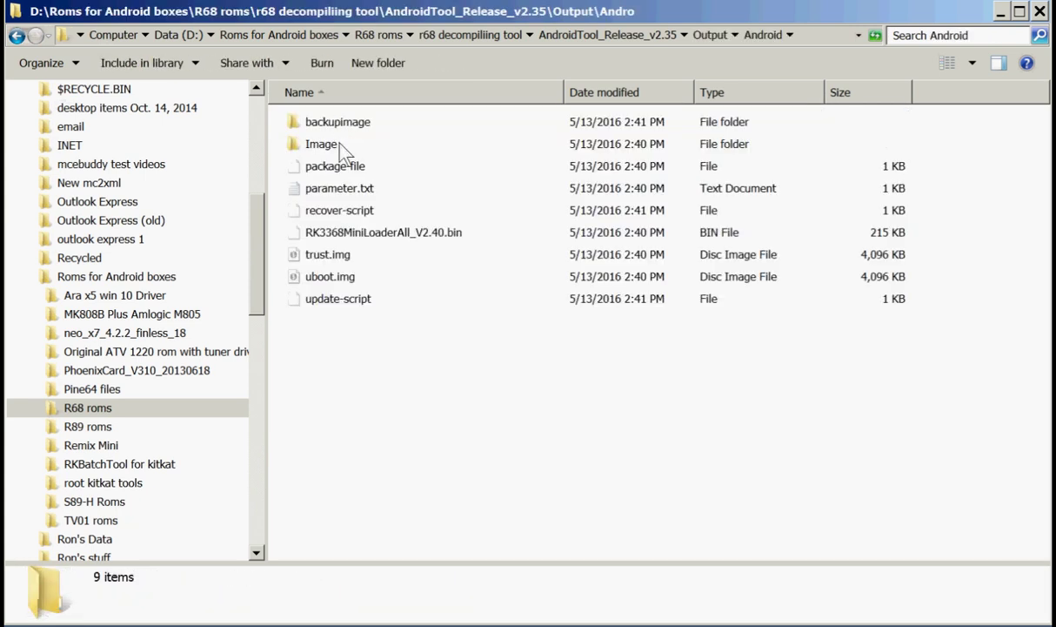
double_click(339, 144)
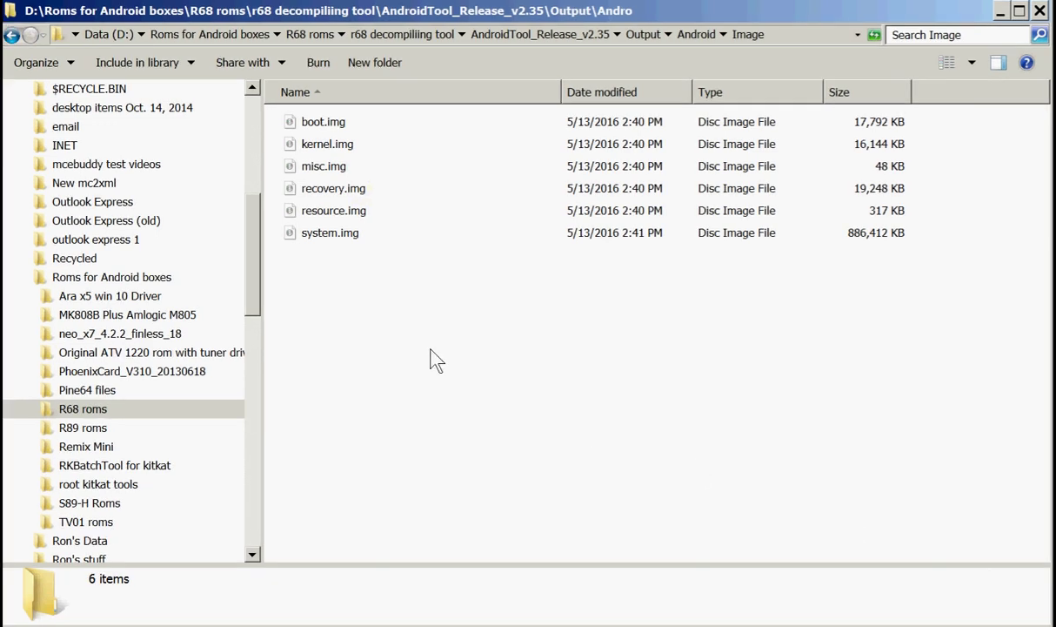
Create a new folder named "orginal kernel and resource" inside the Image folder.
right_click(356, 325)
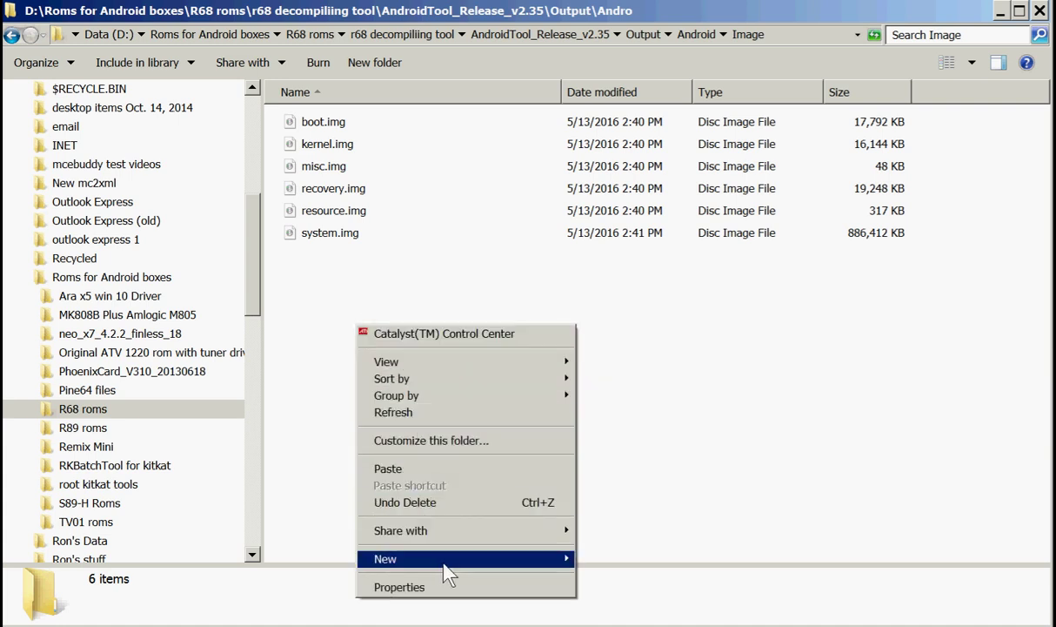
mouse_move(464, 572)
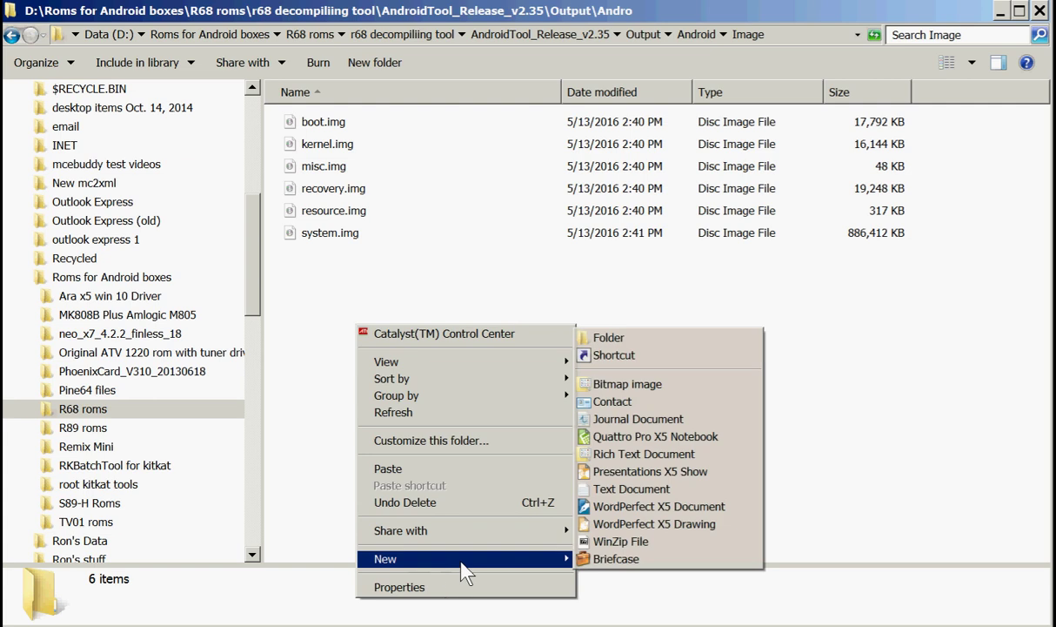
click(678, 341)
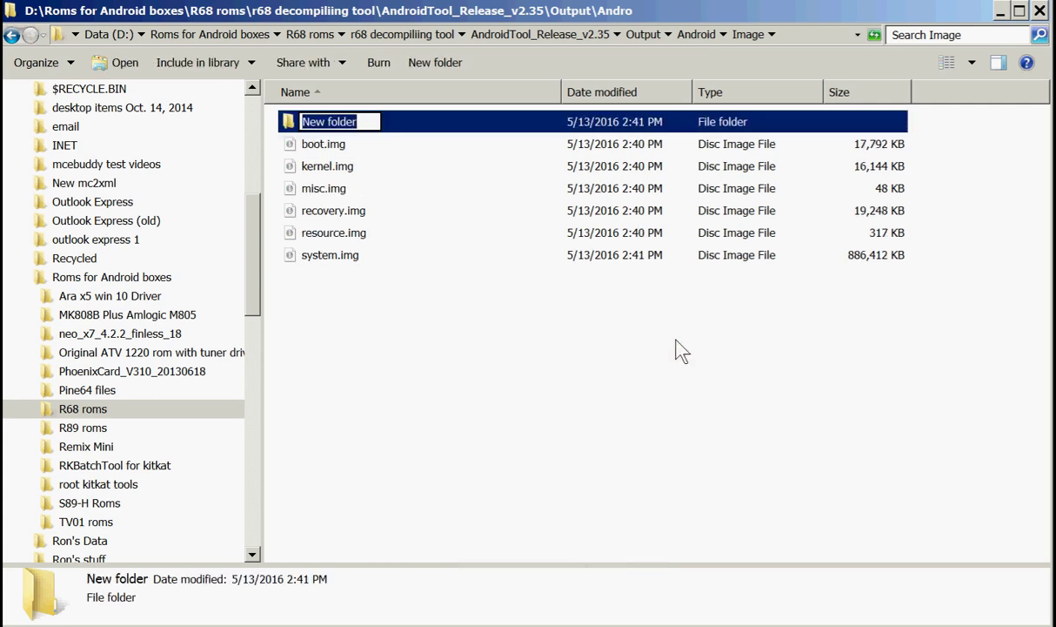
text(orgi)
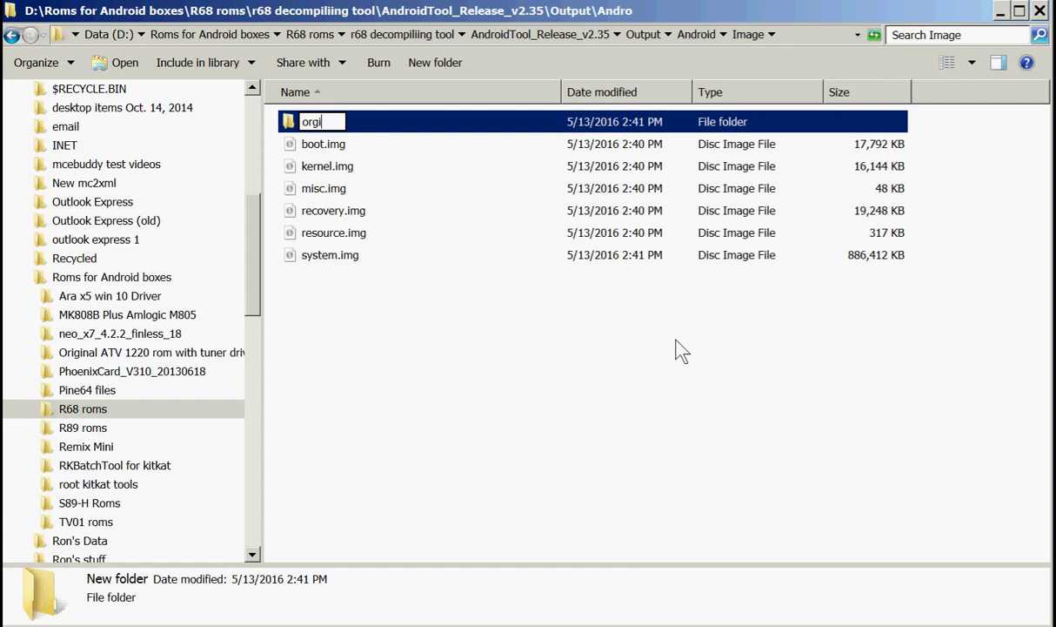
text(nal)
key(Left)
key(Left)
key(Left)
text(kern)
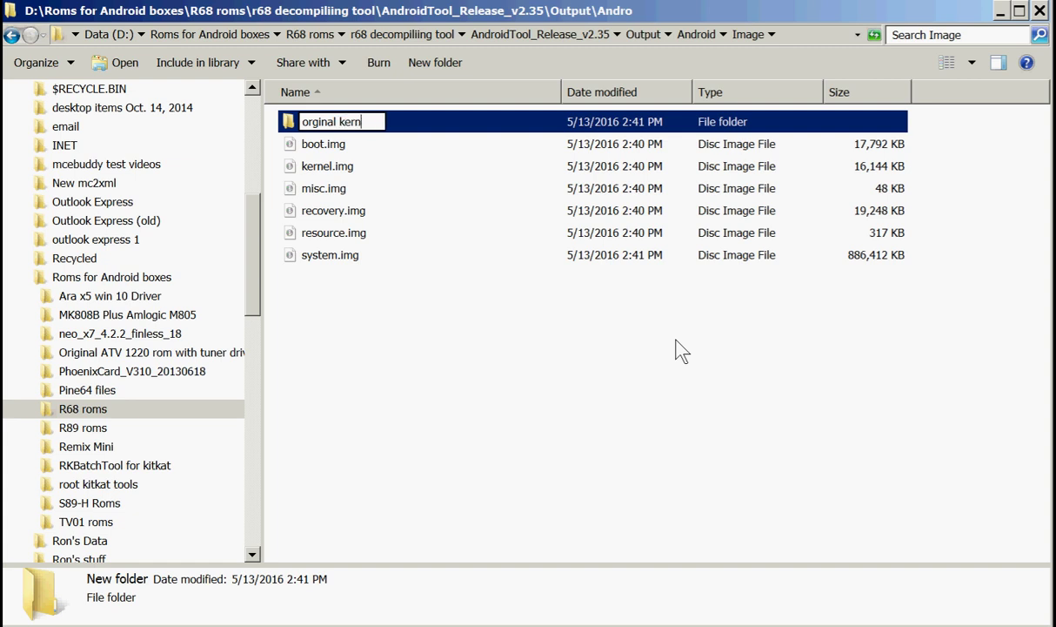
text(el)
text( adb)
key(BackSpace)
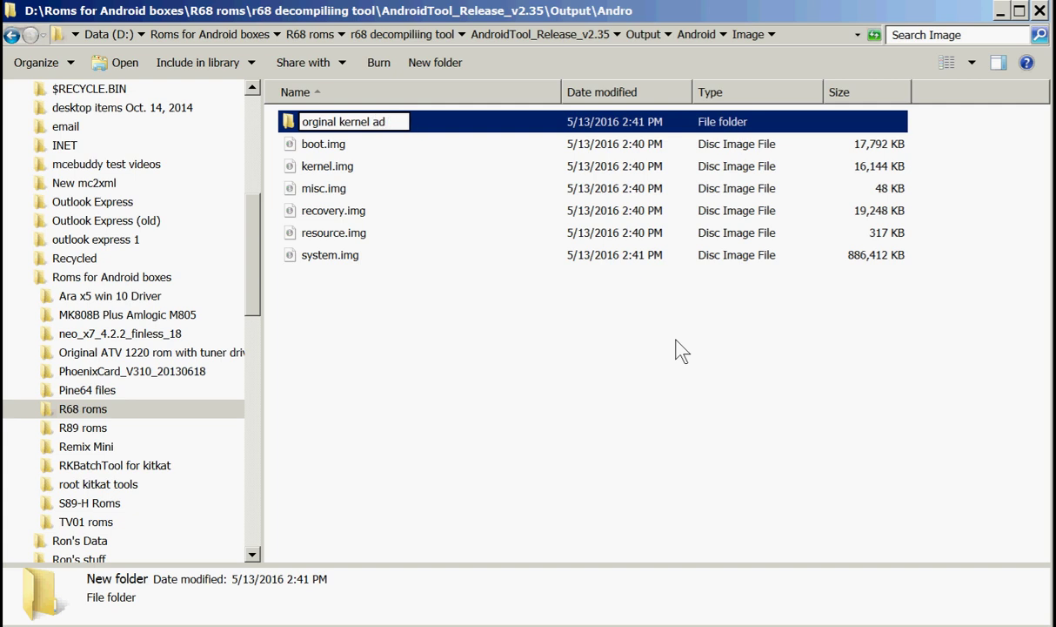
key(BackSpace)
text(n)
text(d re)
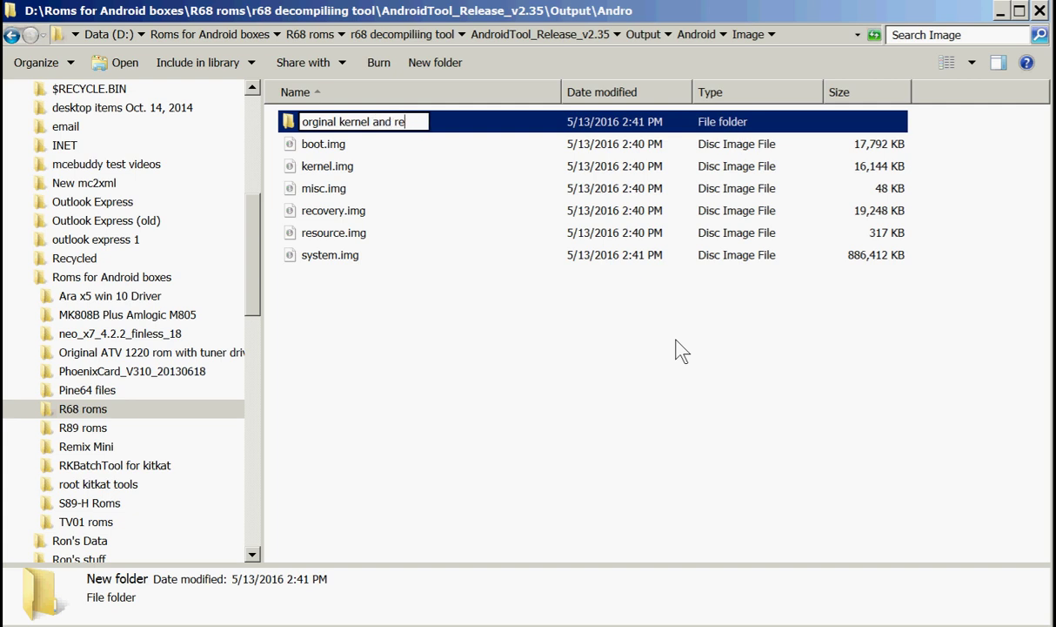
text(source)
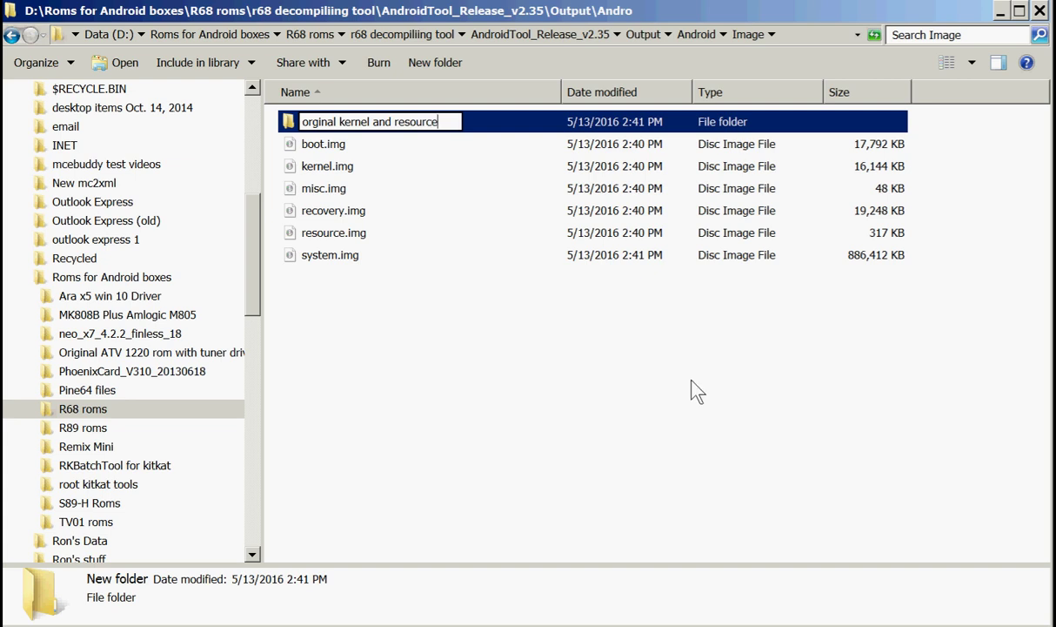
key(Return)
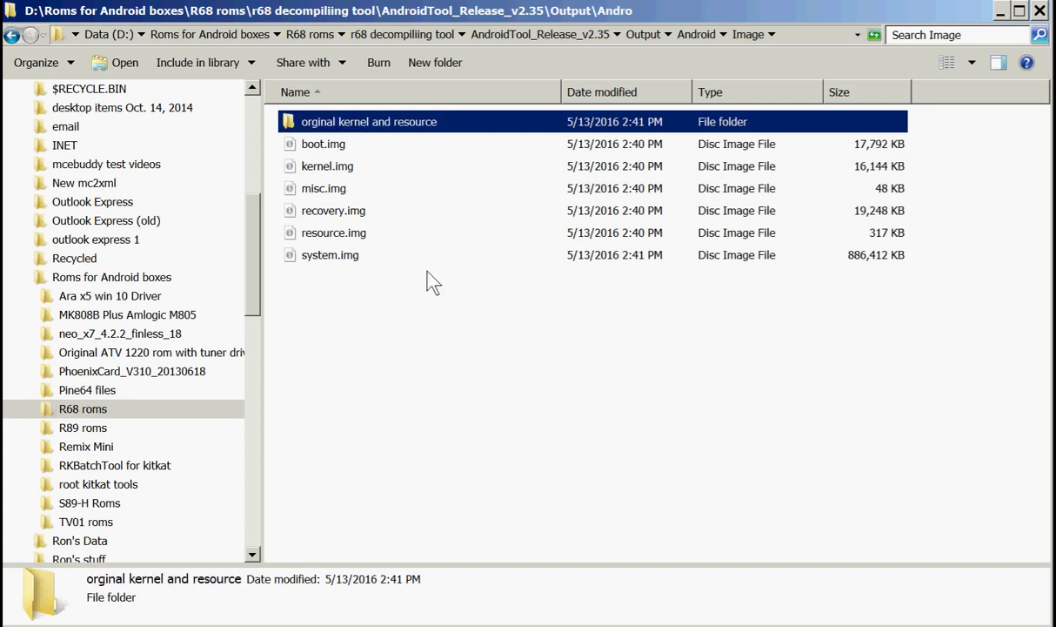
Copy recovery.img into the "orginal kernel and resource" folder.
click(353, 221)
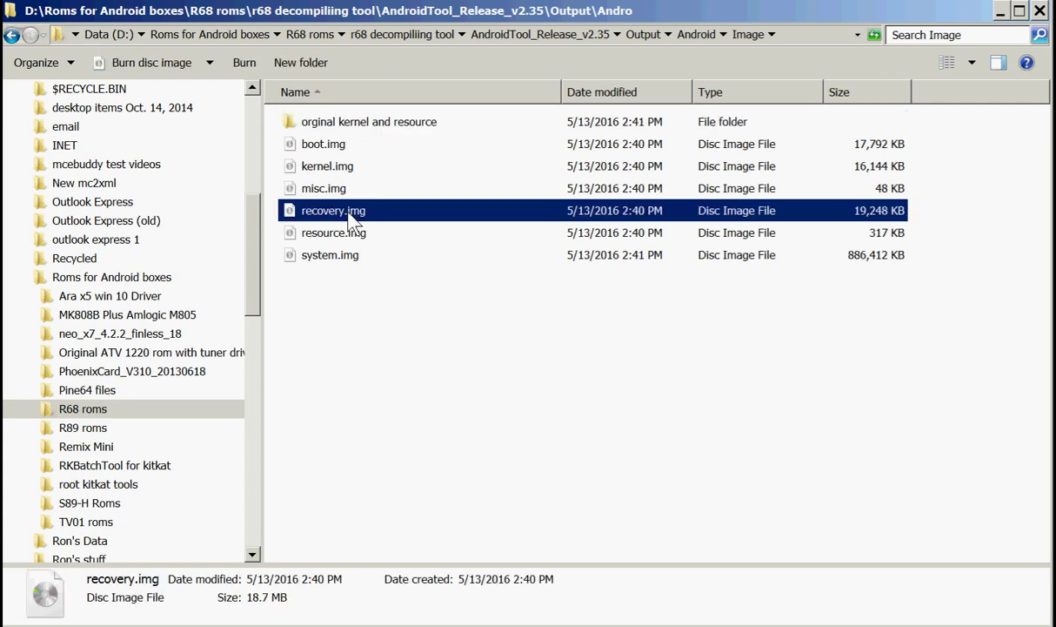
right_click(348, 213)
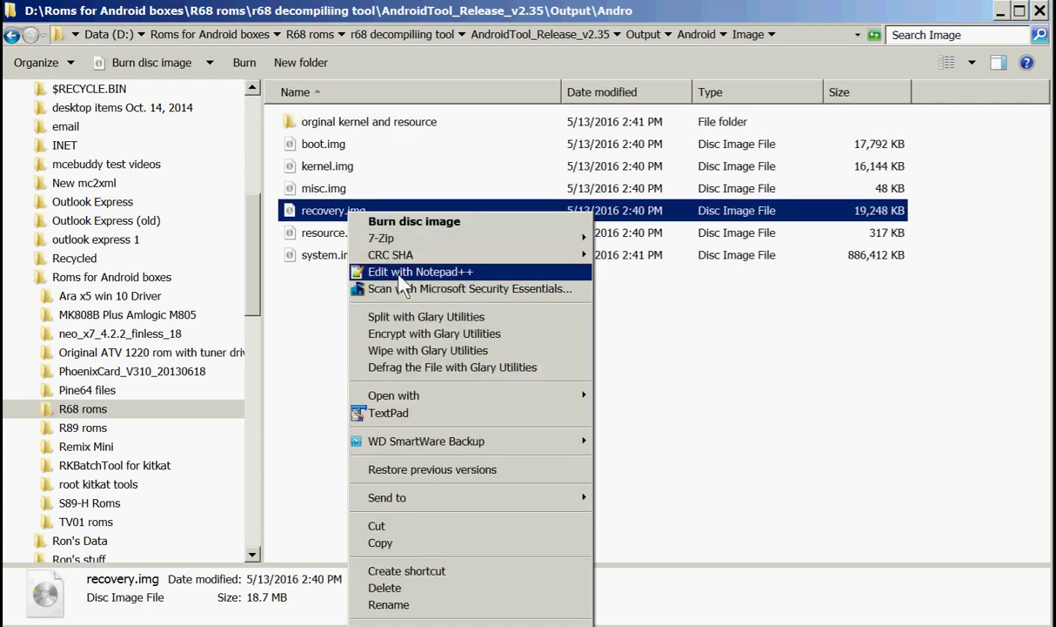
click(405, 546)
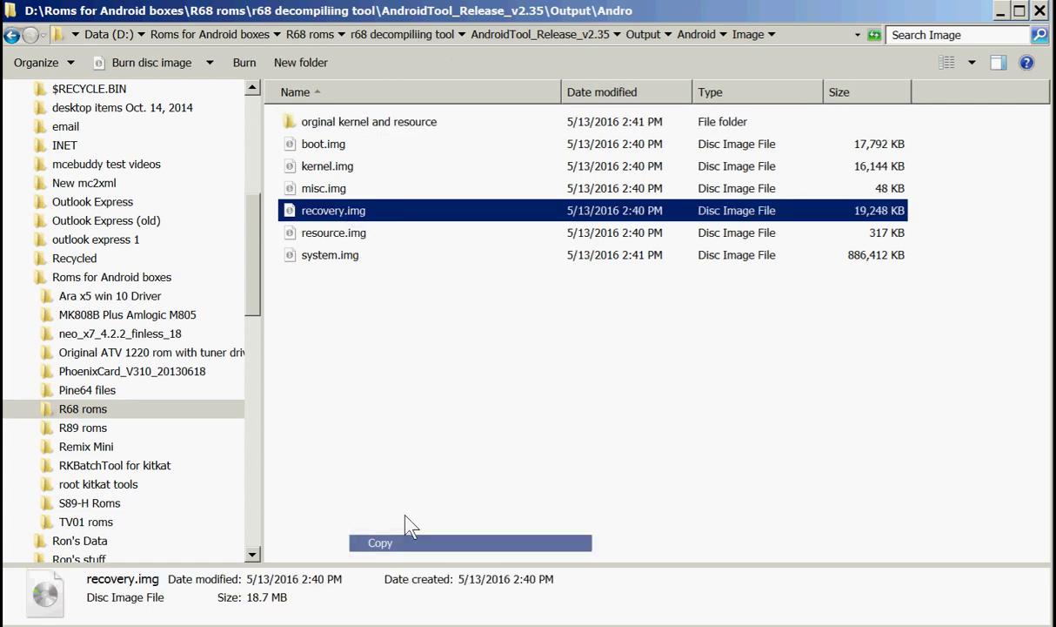
click(422, 129)
right_click(422, 129)
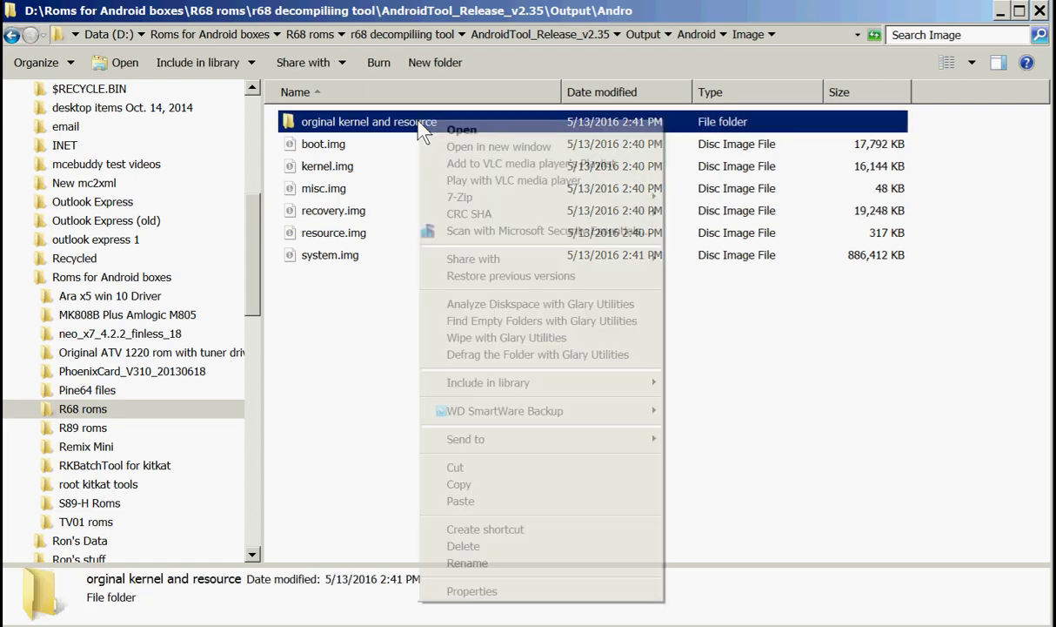
click(472, 502)
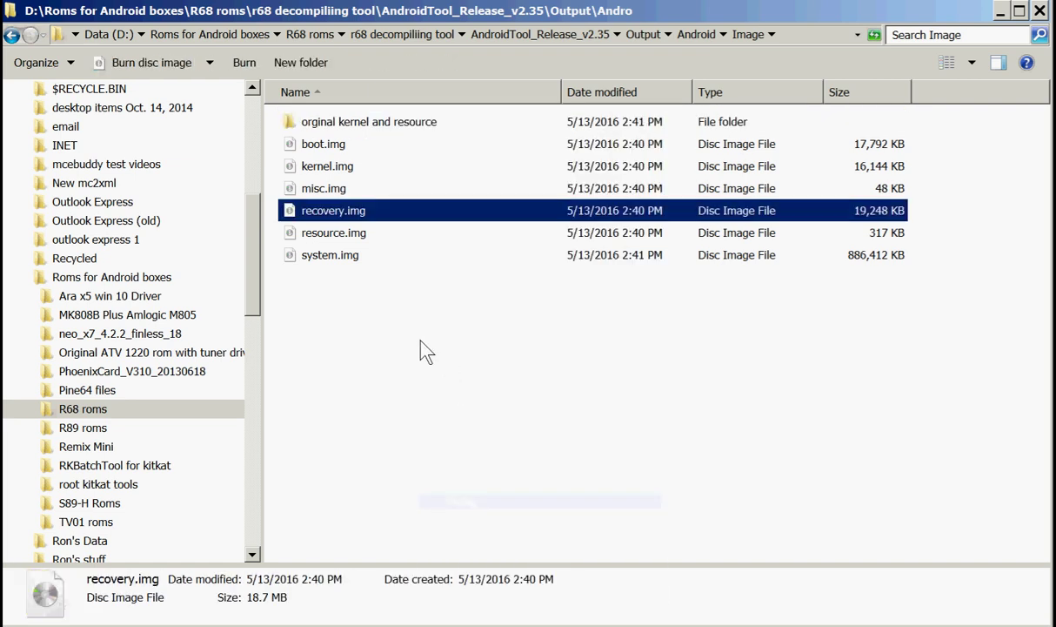
Copy resource.img into the "orginal kernel and resource" folder.
click(352, 237)
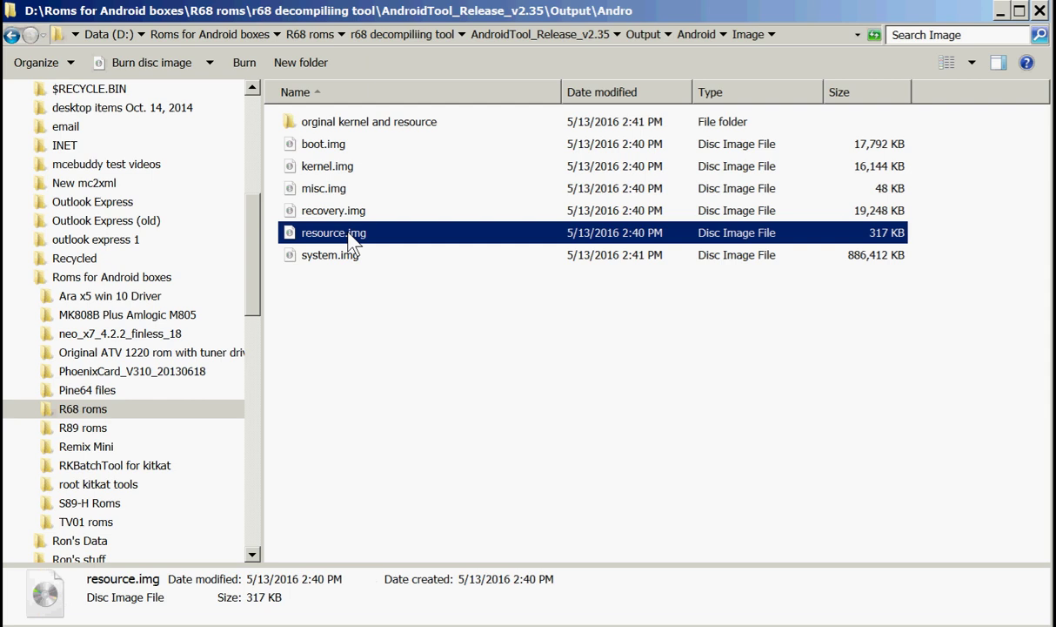
right_click(348, 233)
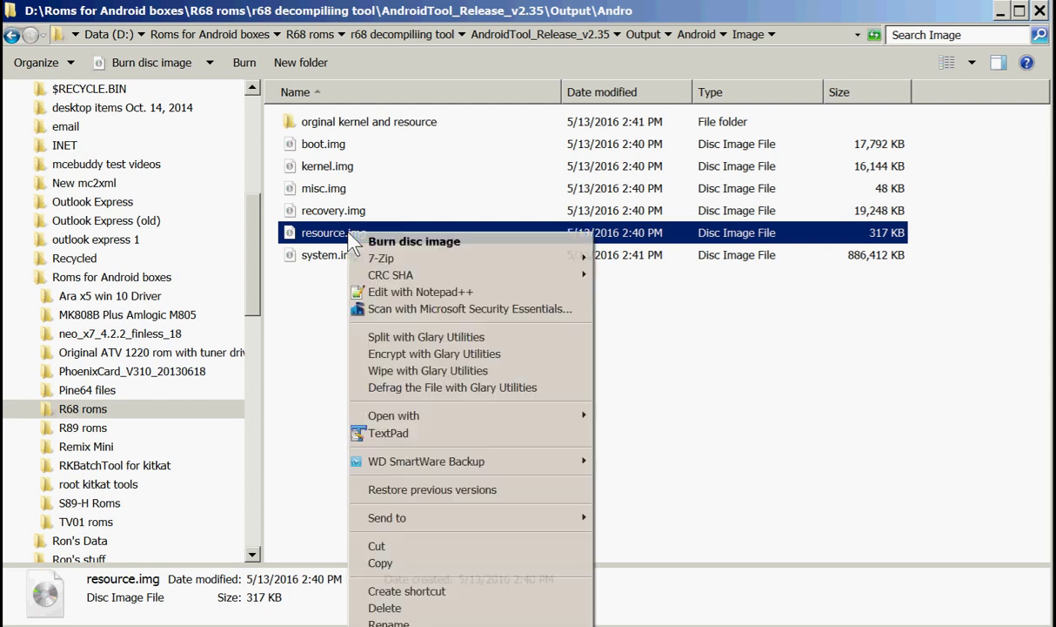
click(380, 563)
click(364, 126)
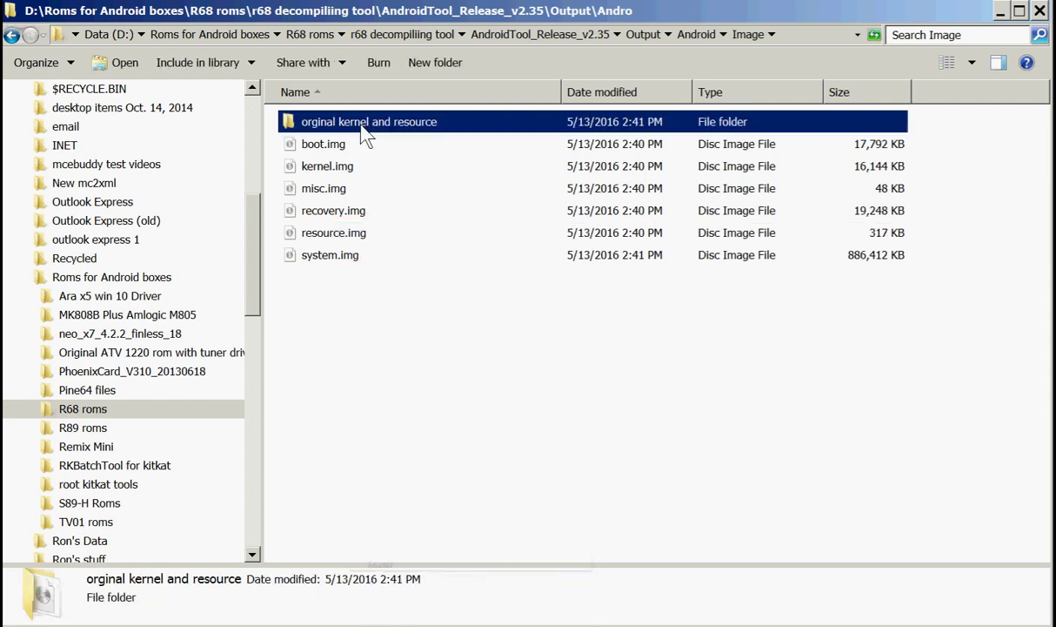
right_click(362, 126)
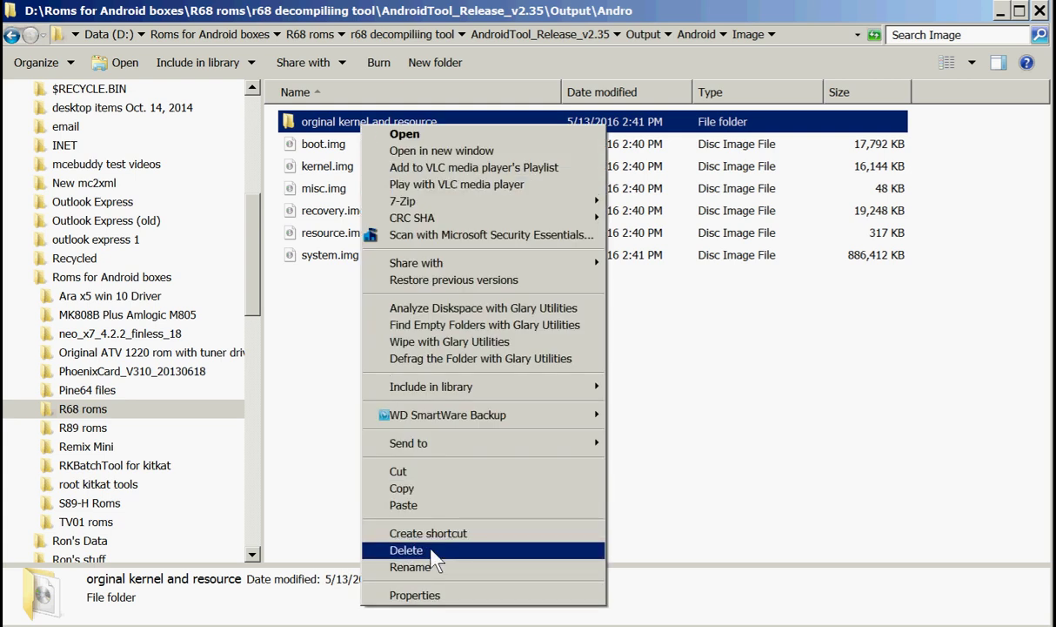
click(460, 506)
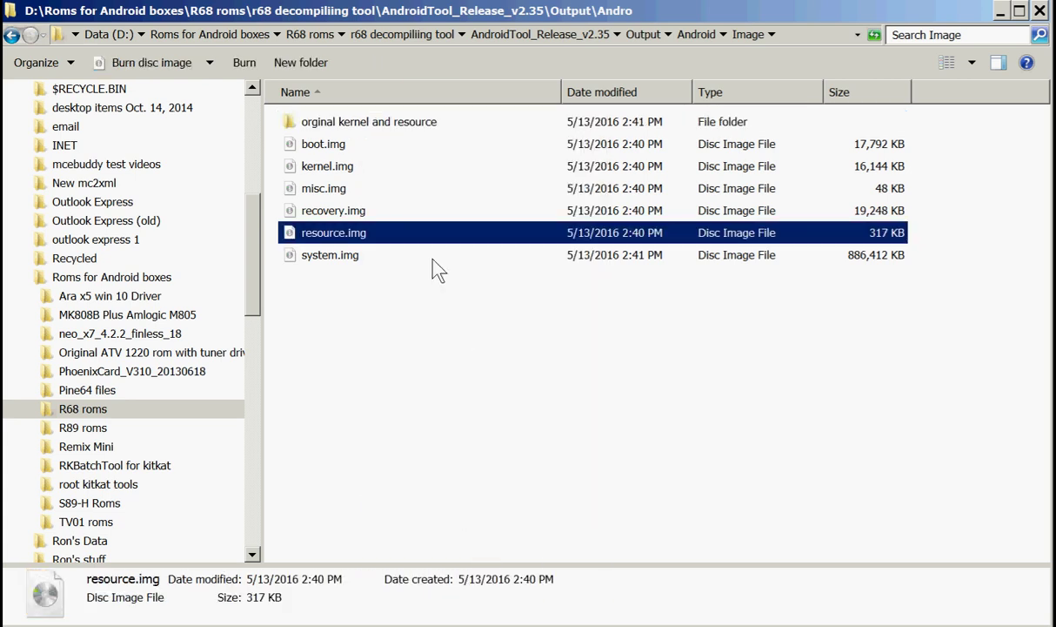
Open the "orginal kernel and resource" folder to check the backed-up images, and return to its parent folder.
double_click(394, 122)
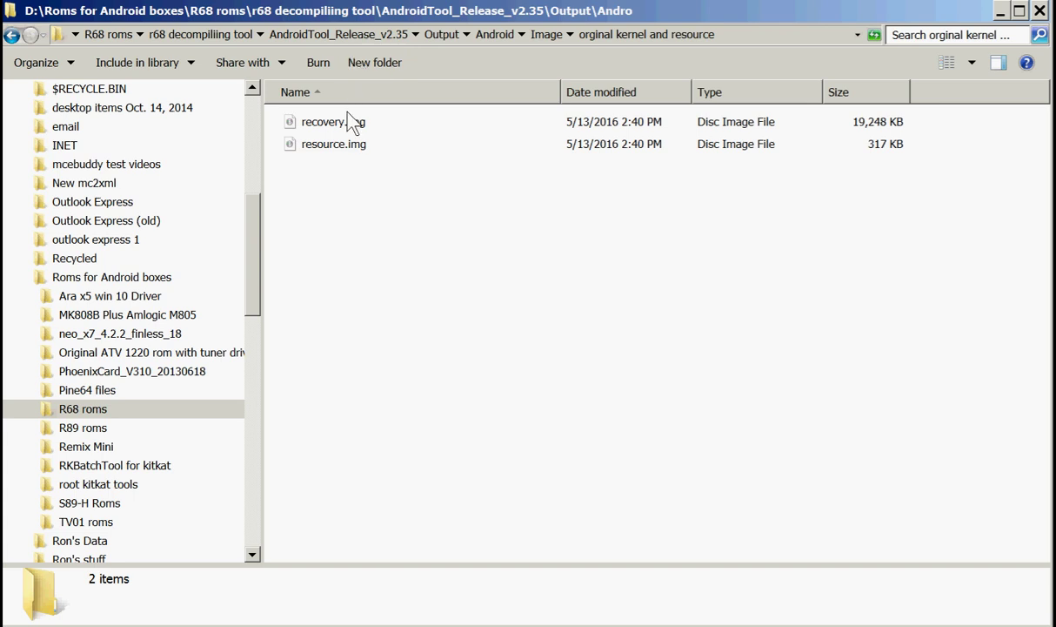
key(alt+Left)
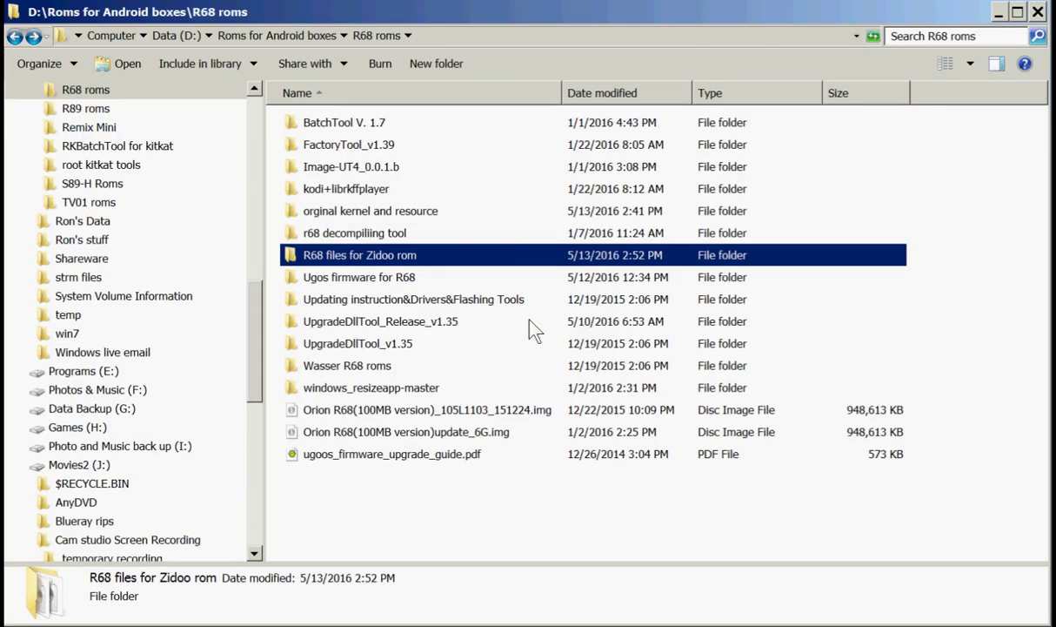
Launch AndroidTool.exe from r68 decompiliing tool\AndroidTool_Release_v2.35 and allow it to make changes to the computer.
click(396, 236)
double_click(396, 237)
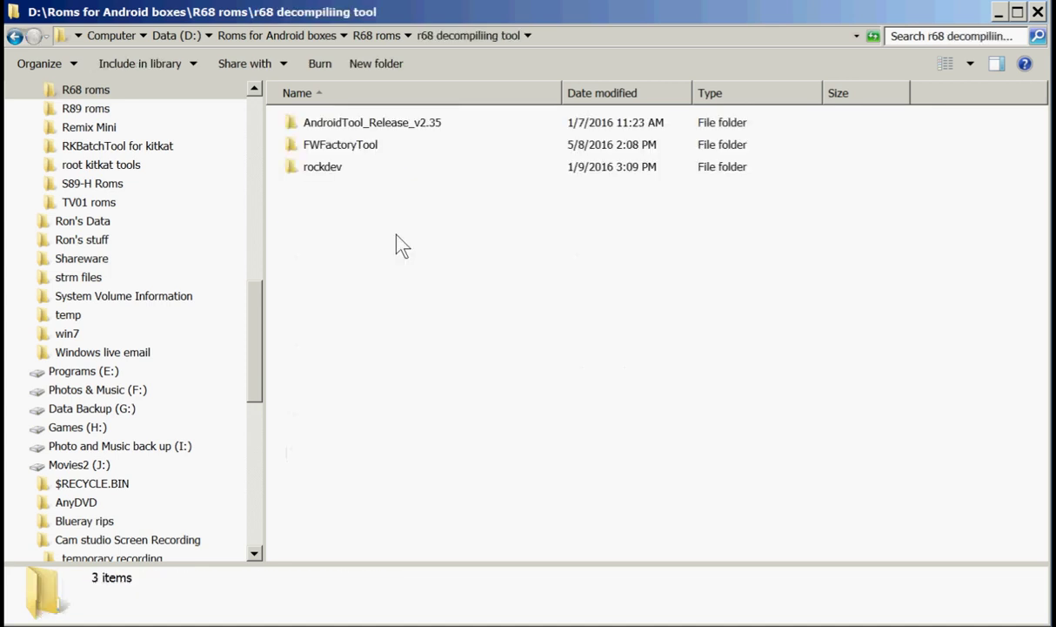
click(390, 127)
double_click(389, 122)
double_click(351, 393)
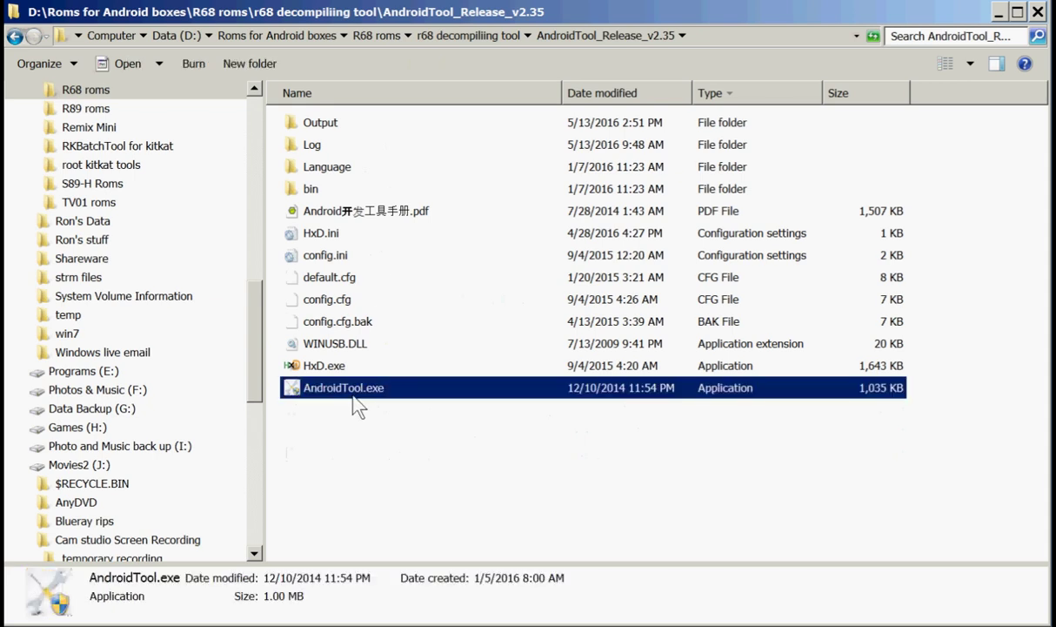
click(607, 367)
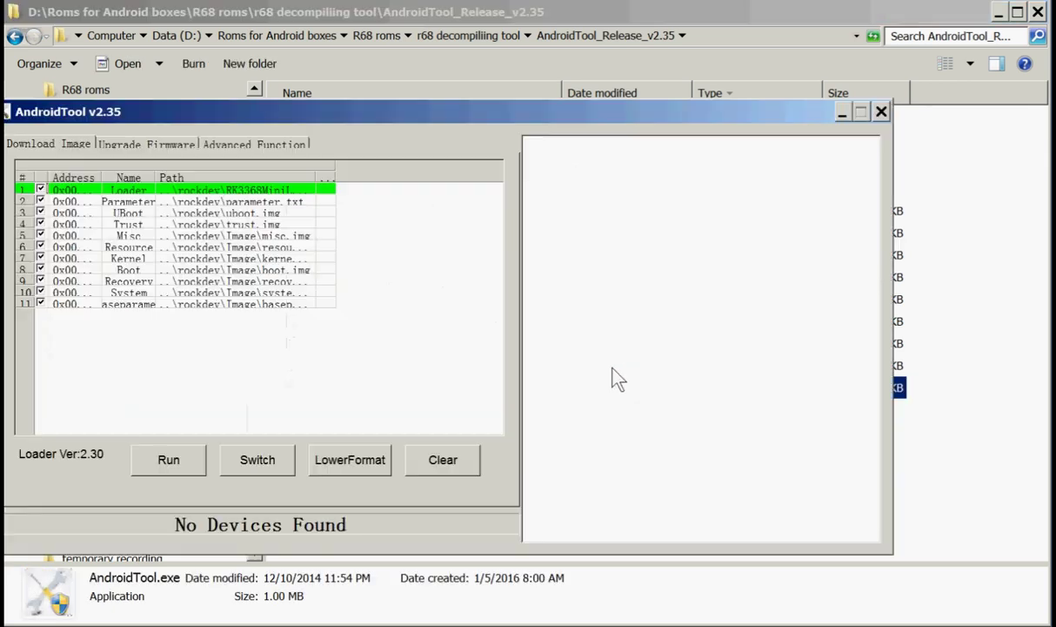
Load TronZid-v9-FullROM.img from the "R68 files for Zidoo rom" folder as the firmware and unpack it.
click(252, 146)
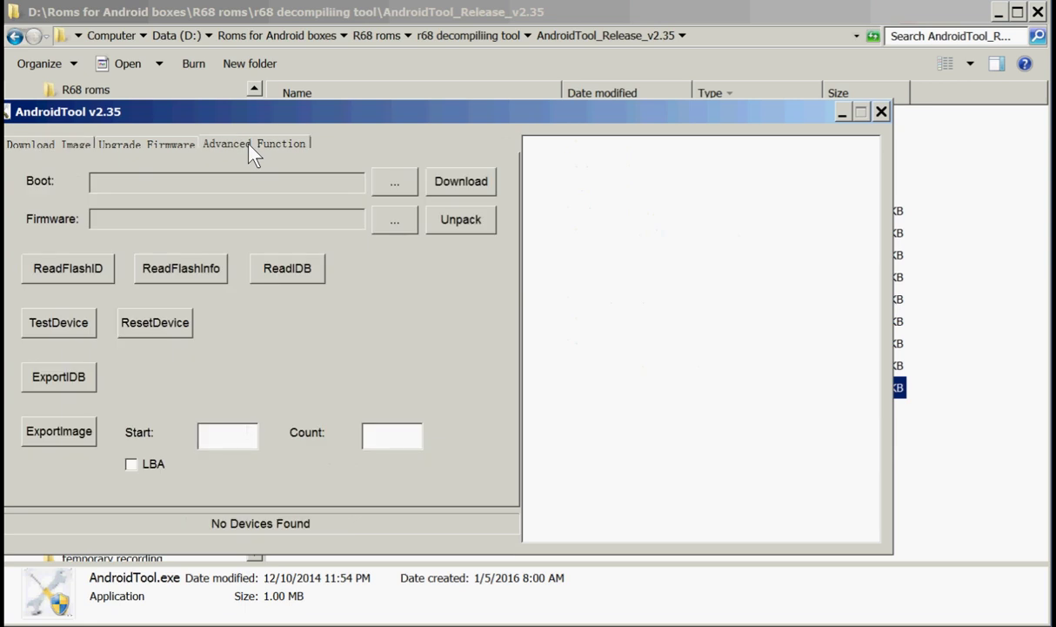
click(393, 221)
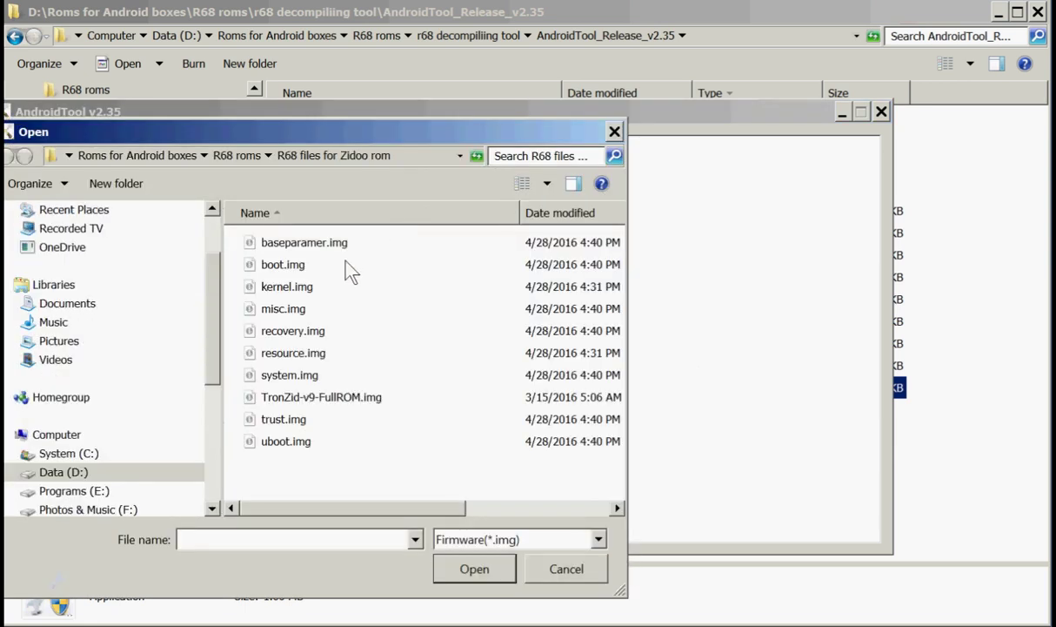
click(222, 155)
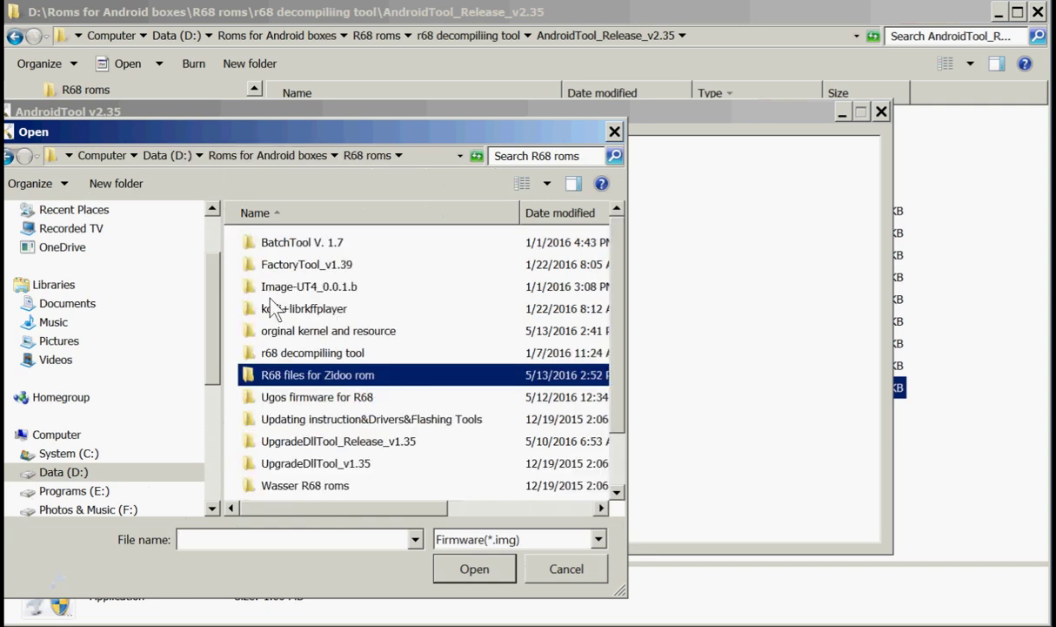
double_click(352, 377)
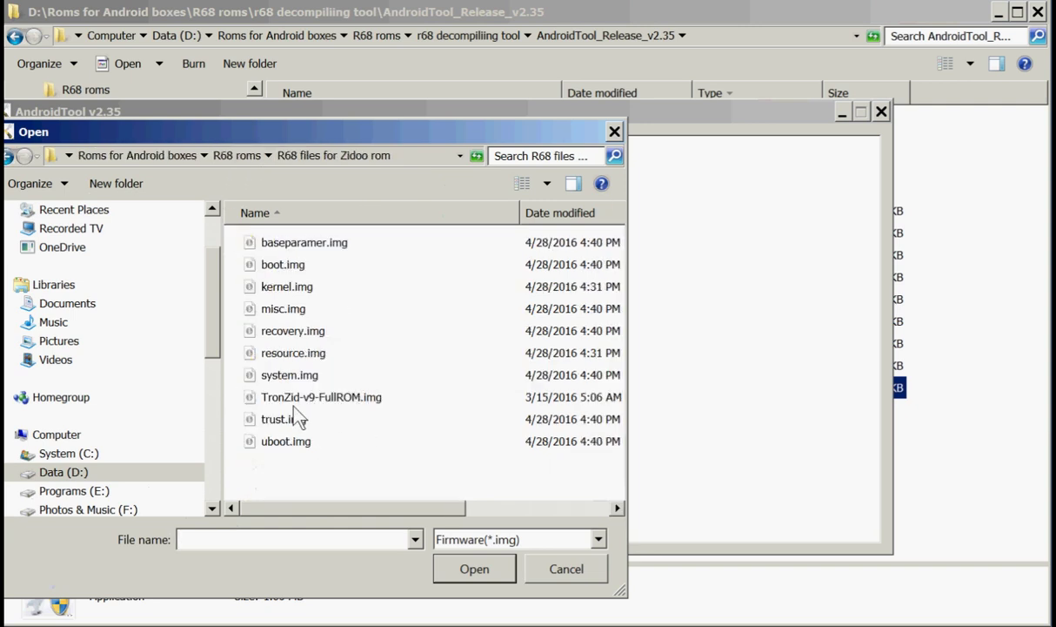
click(319, 397)
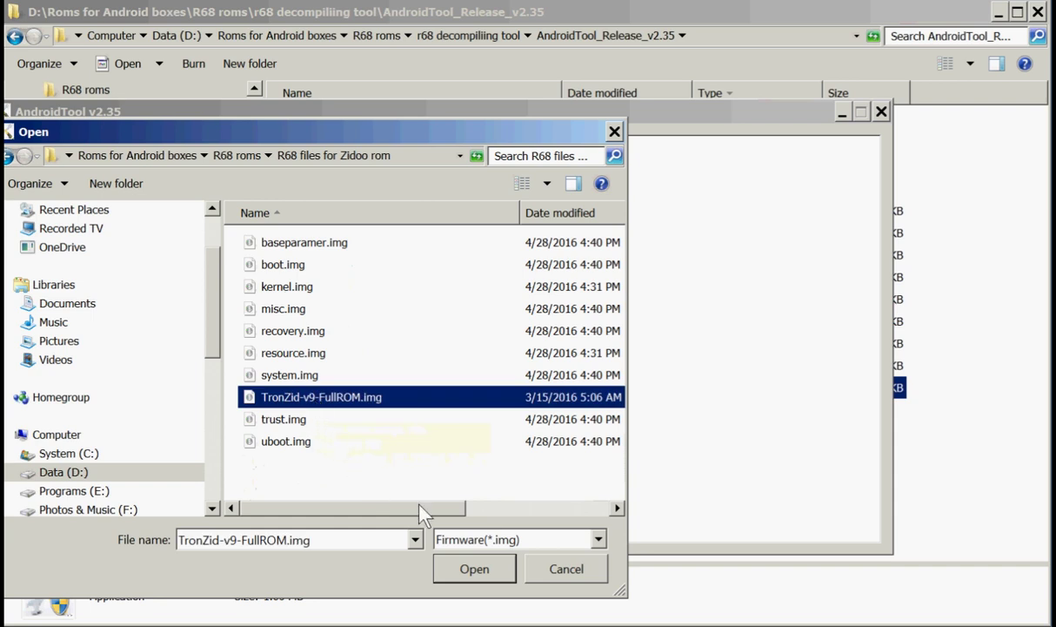
drag(465, 508, 609, 528)
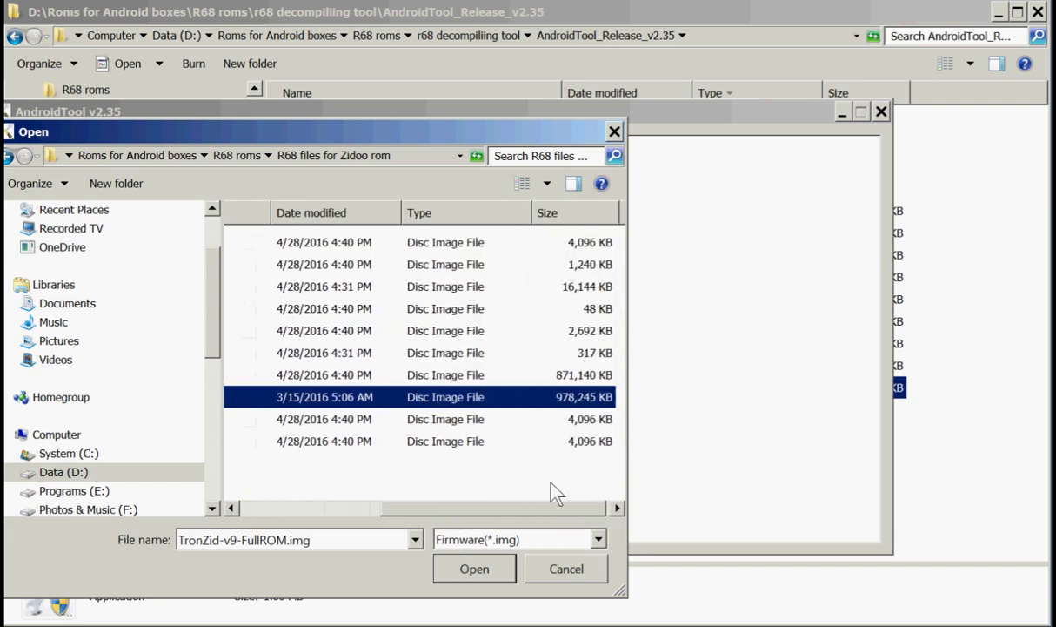
drag(553, 508, 432, 512)
click(481, 568)
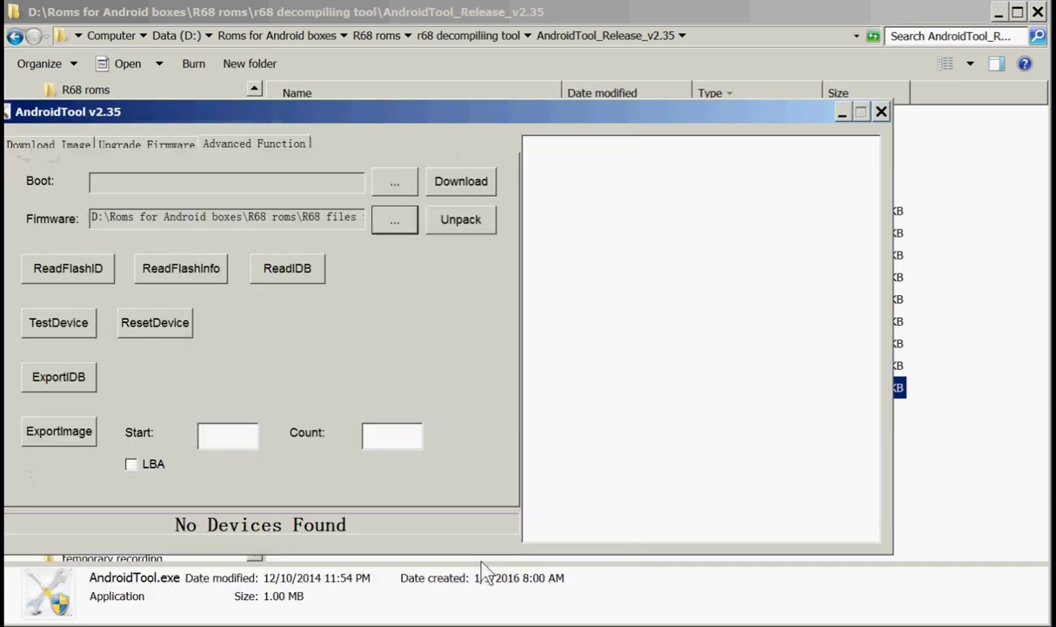
click(459, 223)
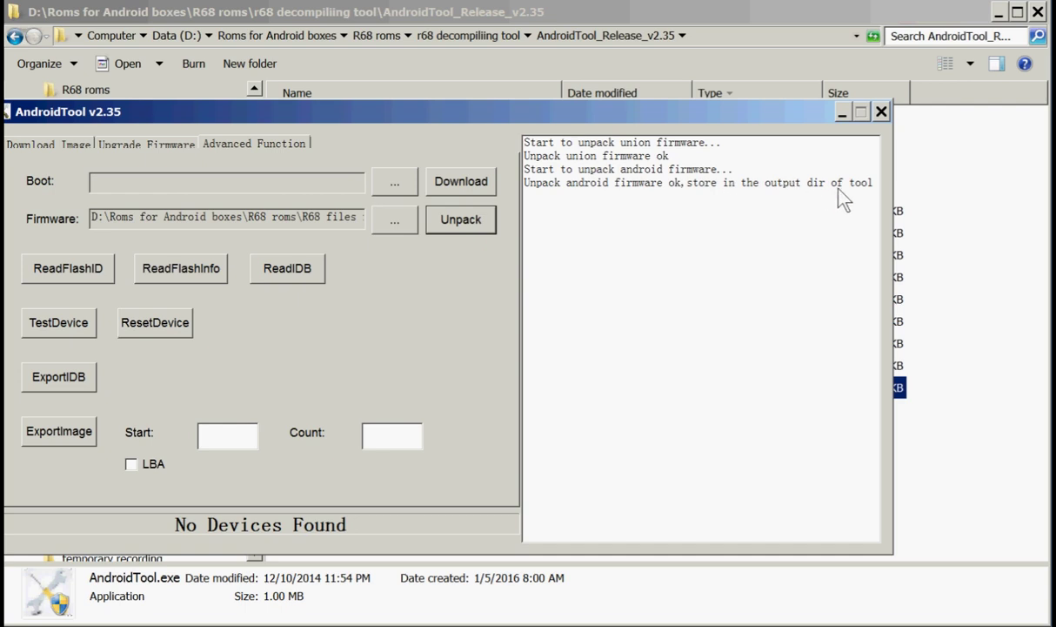
Close AndroidTool and open Output\Android\Image to examine the images unpacked from the TronZid firmware.
click(882, 112)
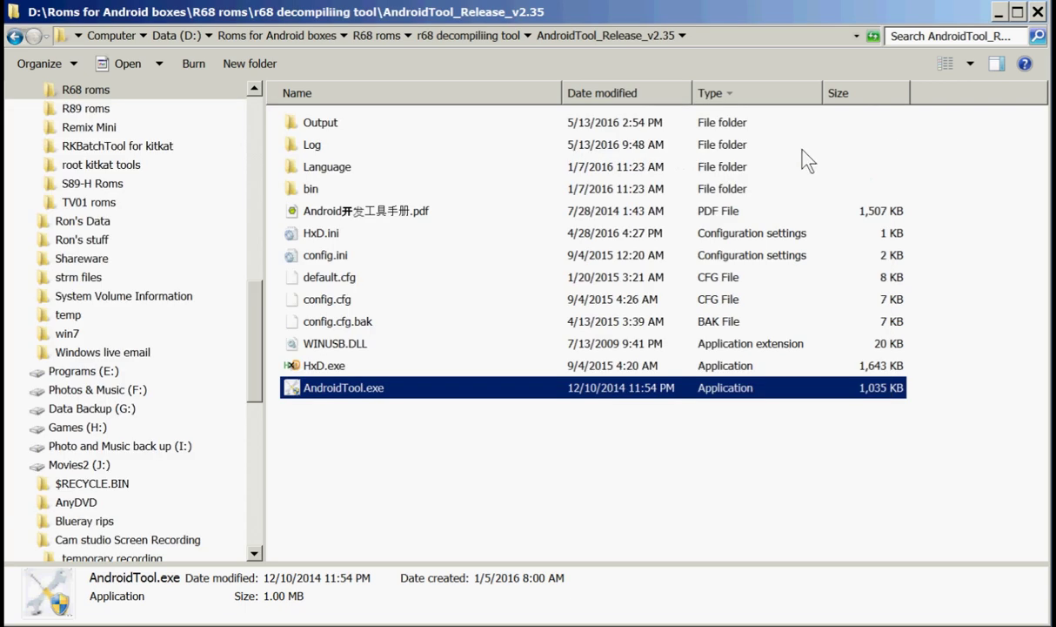
double_click(319, 121)
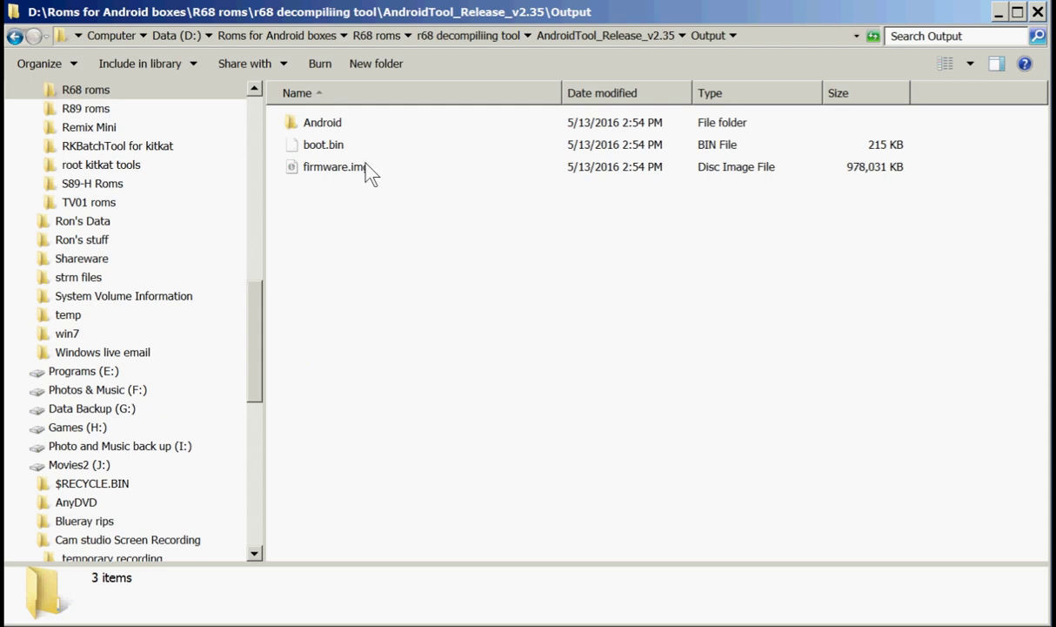
click(339, 124)
double_click(339, 124)
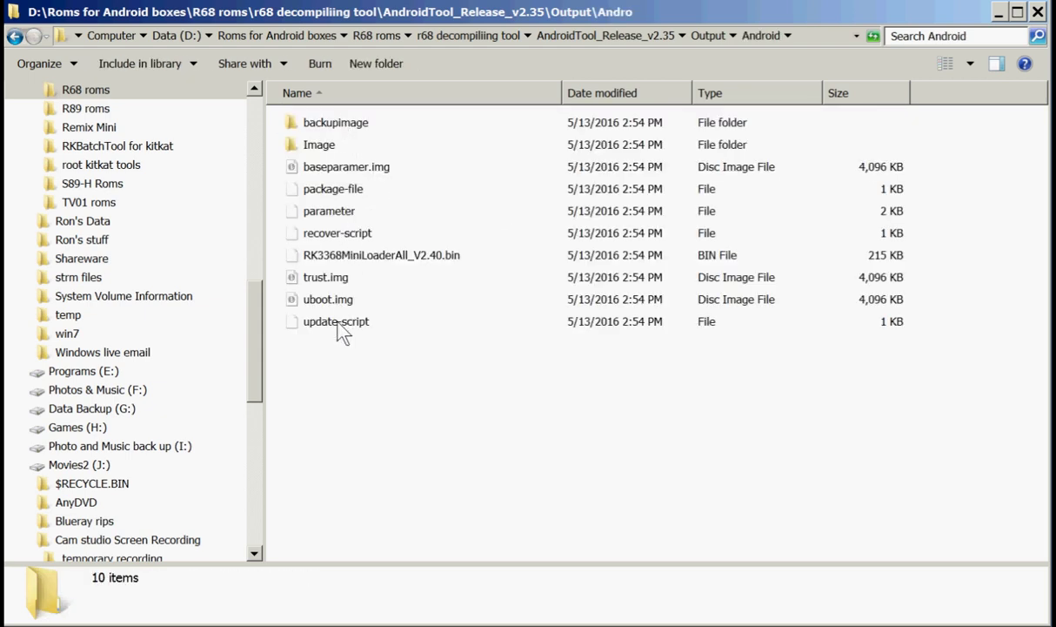
double_click(319, 148)
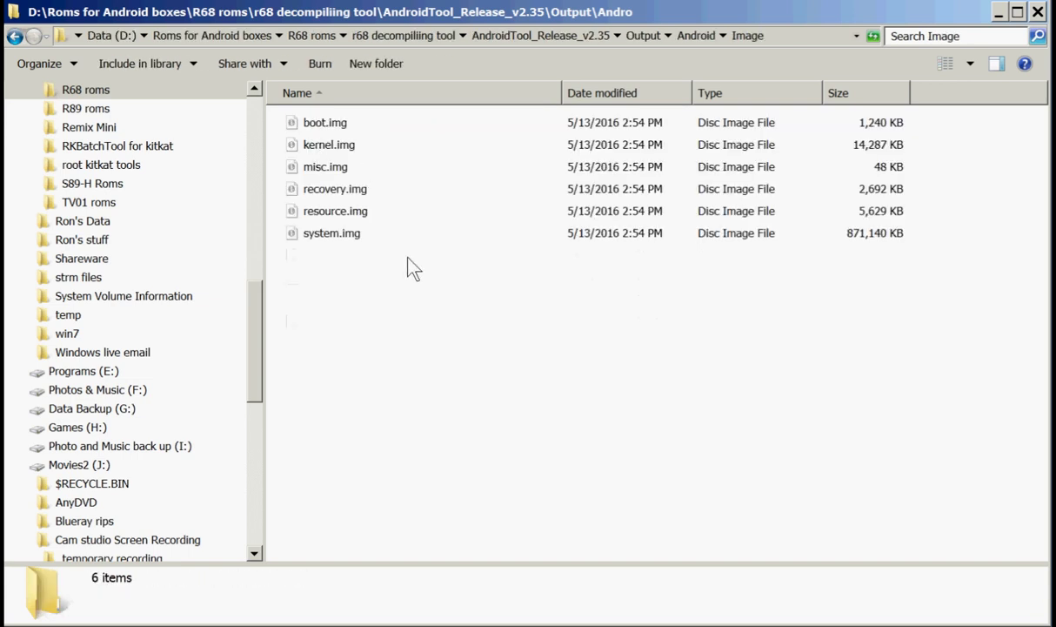
Return to the R68 roms folder and restart AndroidTool.exe from its AndroidTool_Release_v2.35 folder, allowing it to make changes.
key(BackSpace)
key(BackSpace)
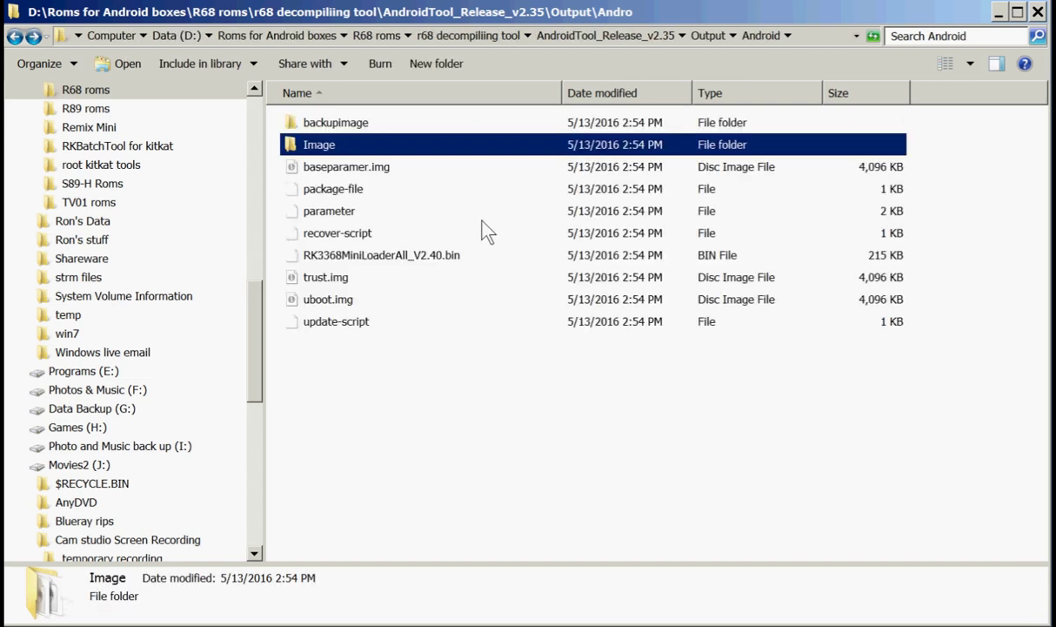
key(BackSpace)
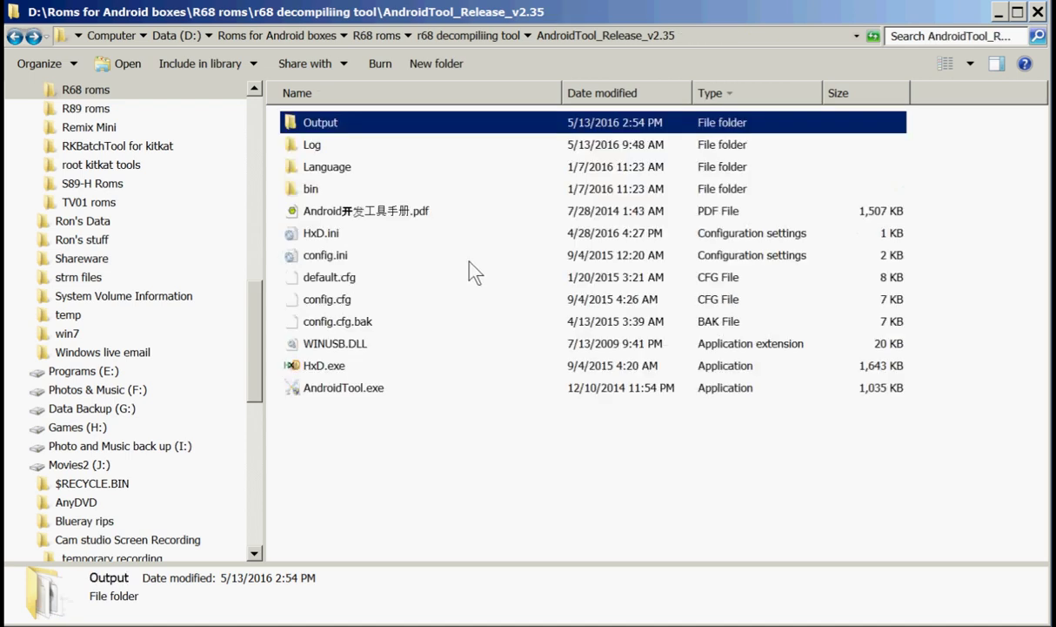
key(BackSpace)
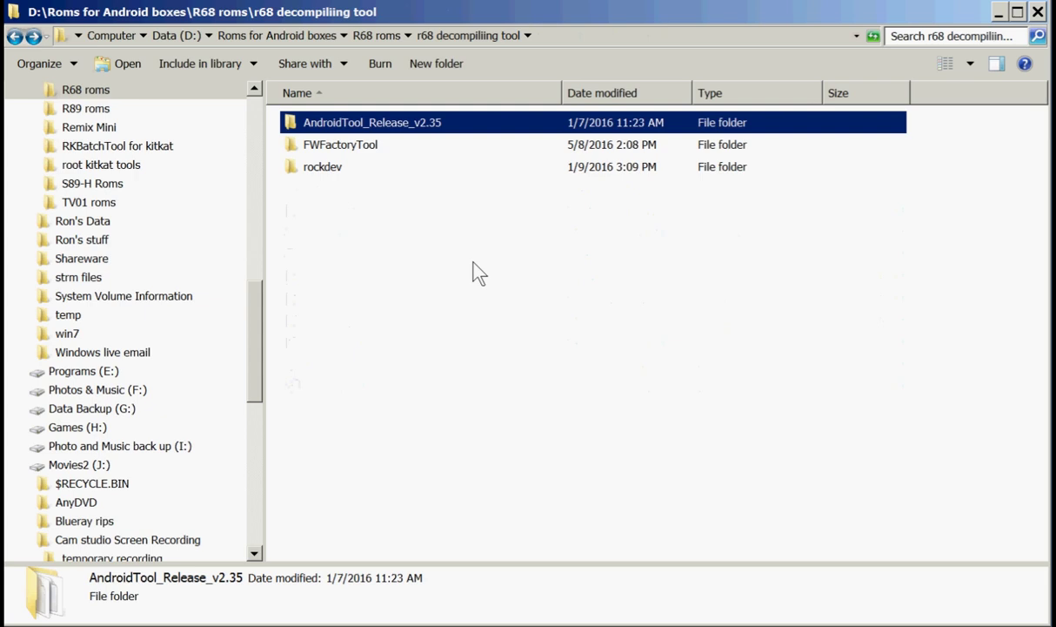
key(BackSpace)
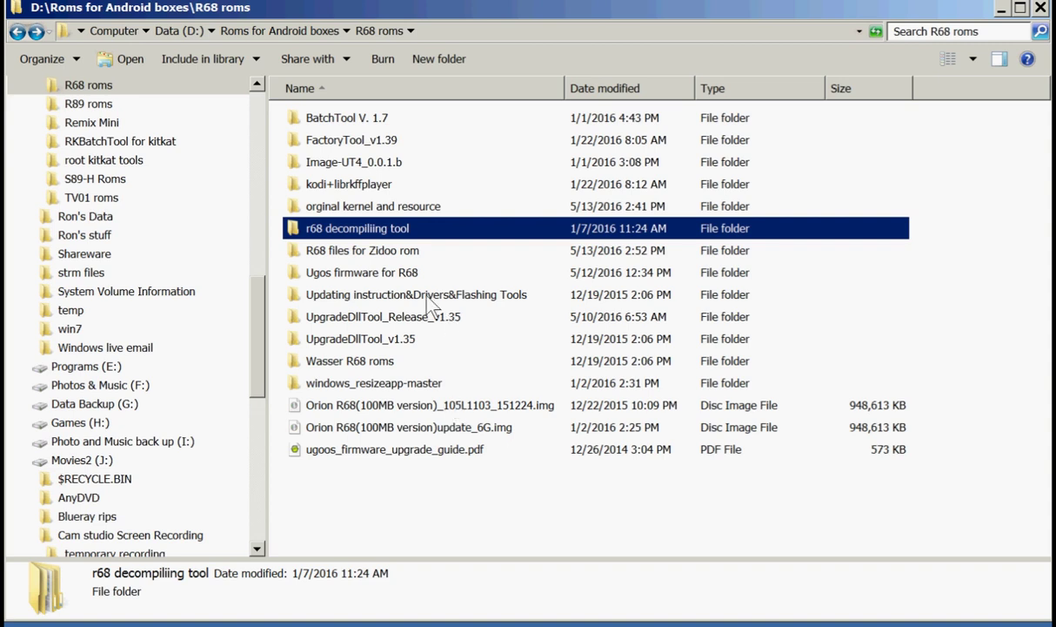
double_click(384, 231)
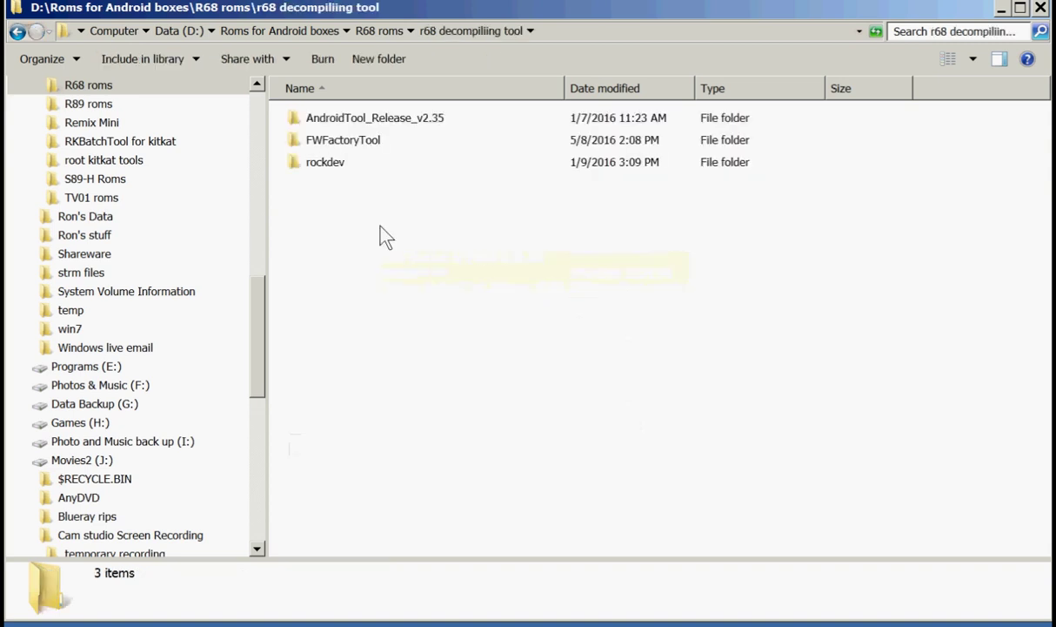
double_click(399, 120)
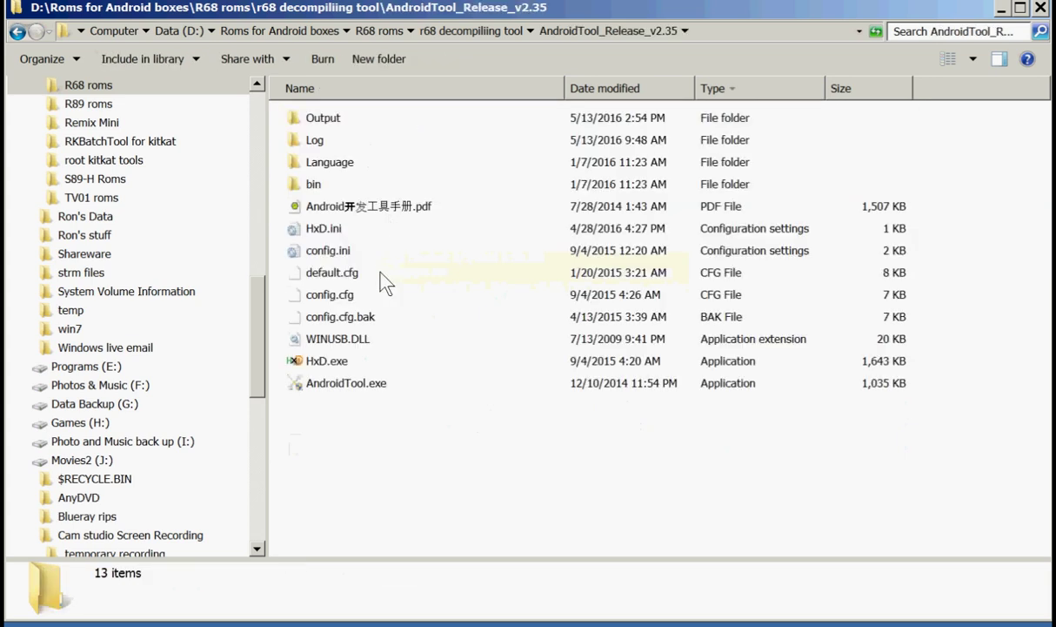
double_click(383, 387)
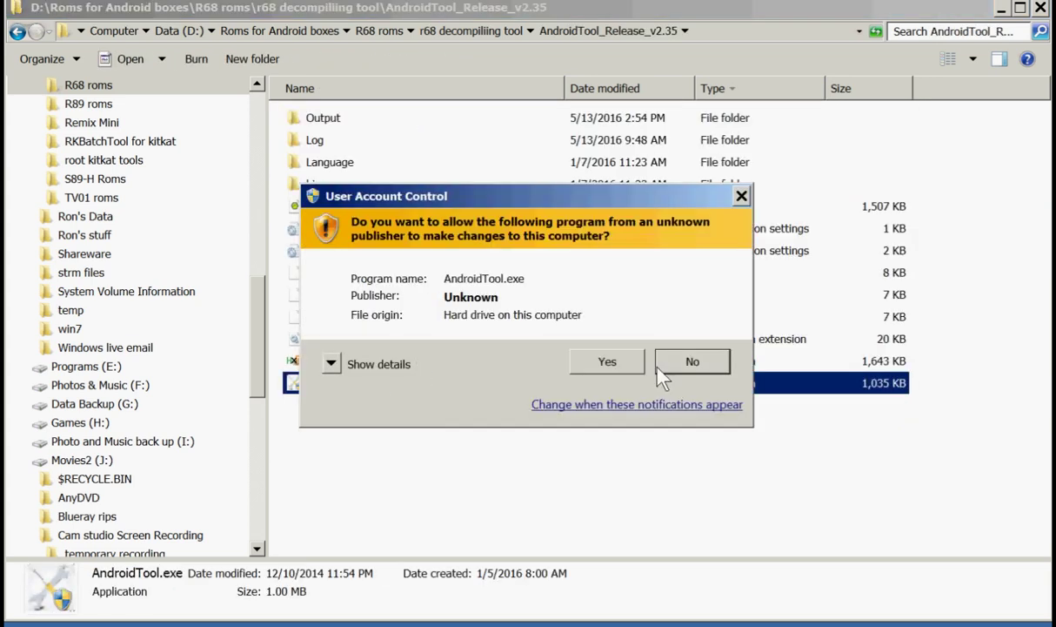
click(600, 362)
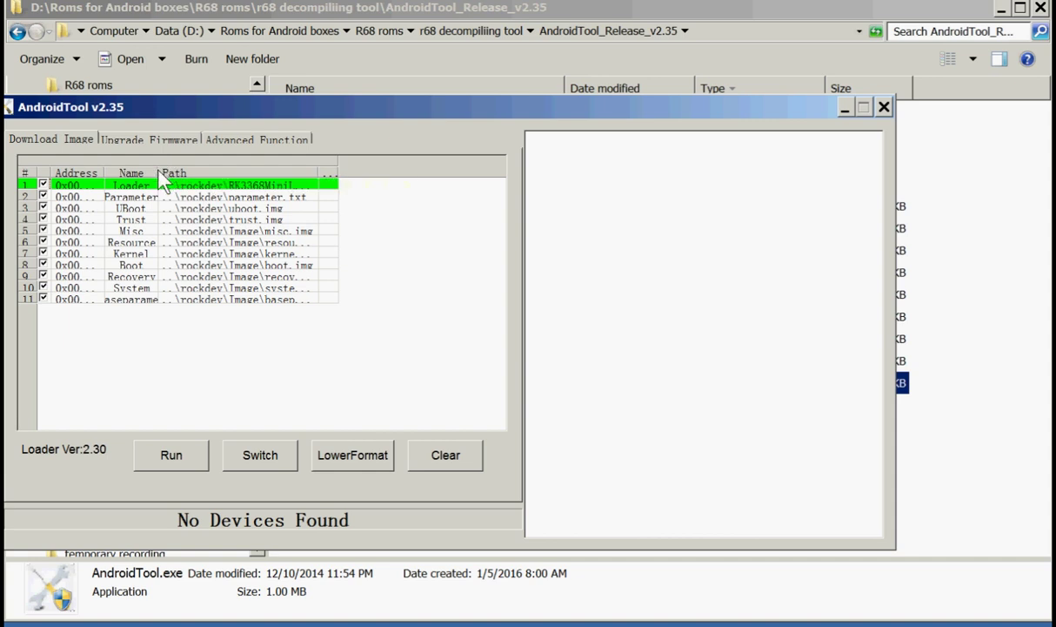
Widen the Name, Path and browse columns of the download image list and move the AndroidTool window fully into view.
drag(159, 172, 183, 173)
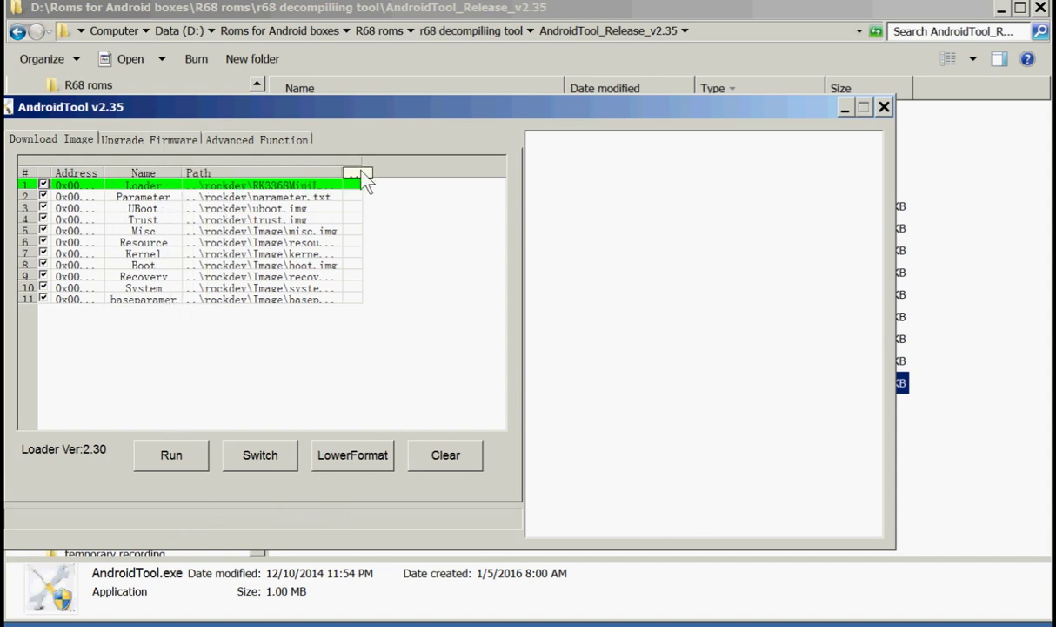
drag(362, 172, 405, 178)
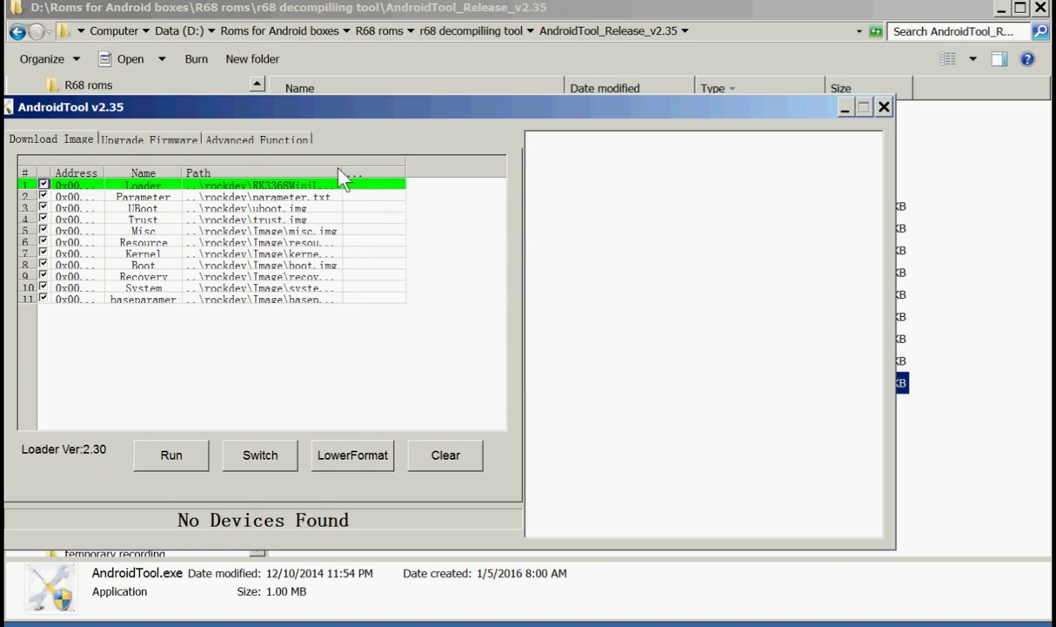
drag(342, 172, 355, 174)
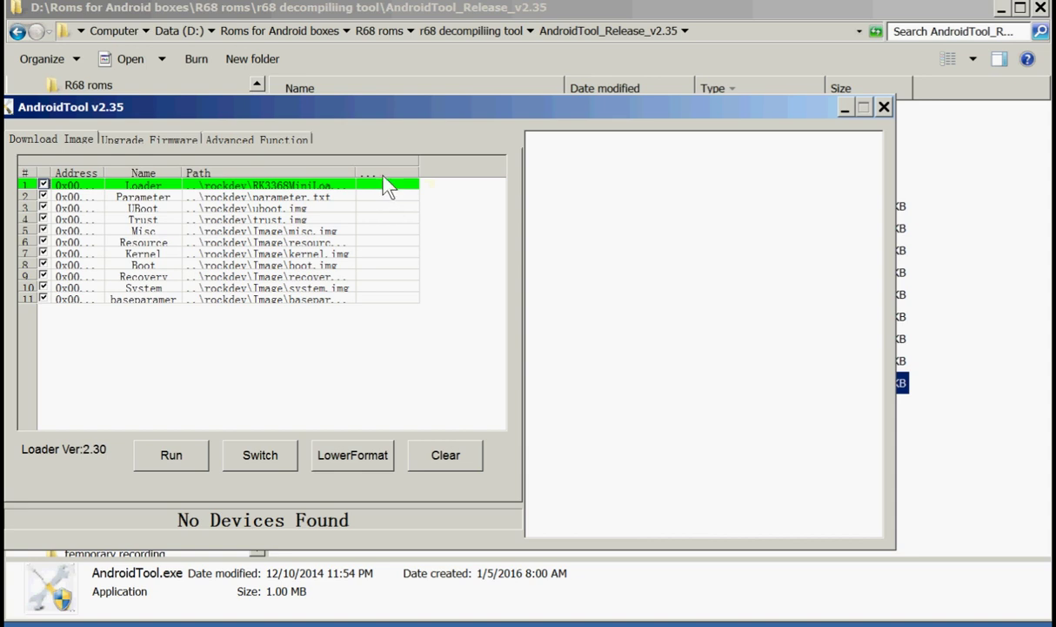
drag(380, 128, 401, 125)
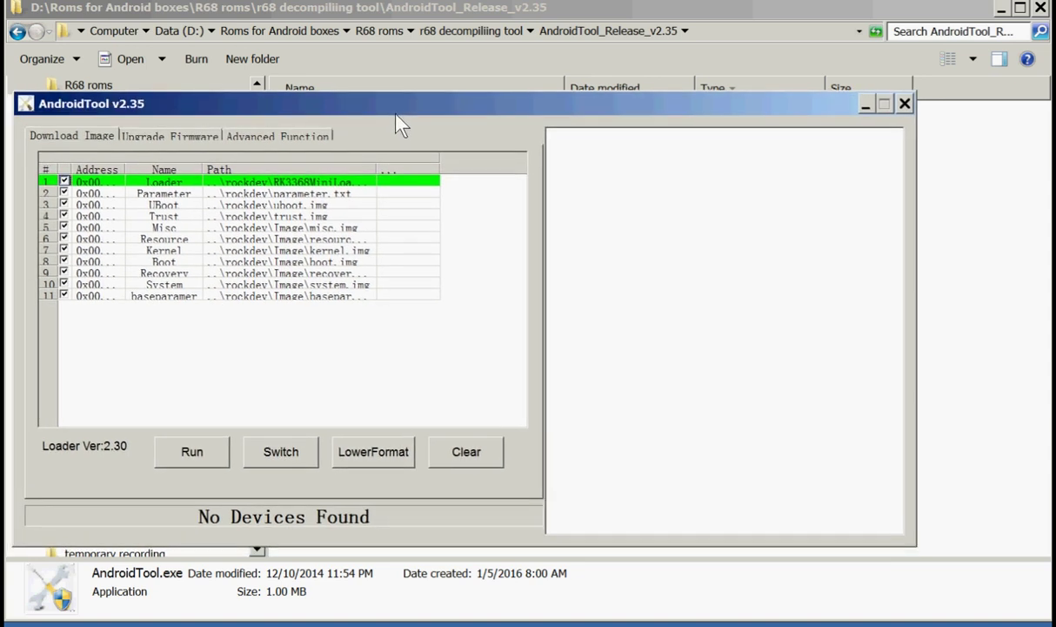
Assign the parameter file from r68 decompiliing tool\AndroidTool_Release_v2.35\Output\Android to the Parameter entry of the download image list.
click(393, 191)
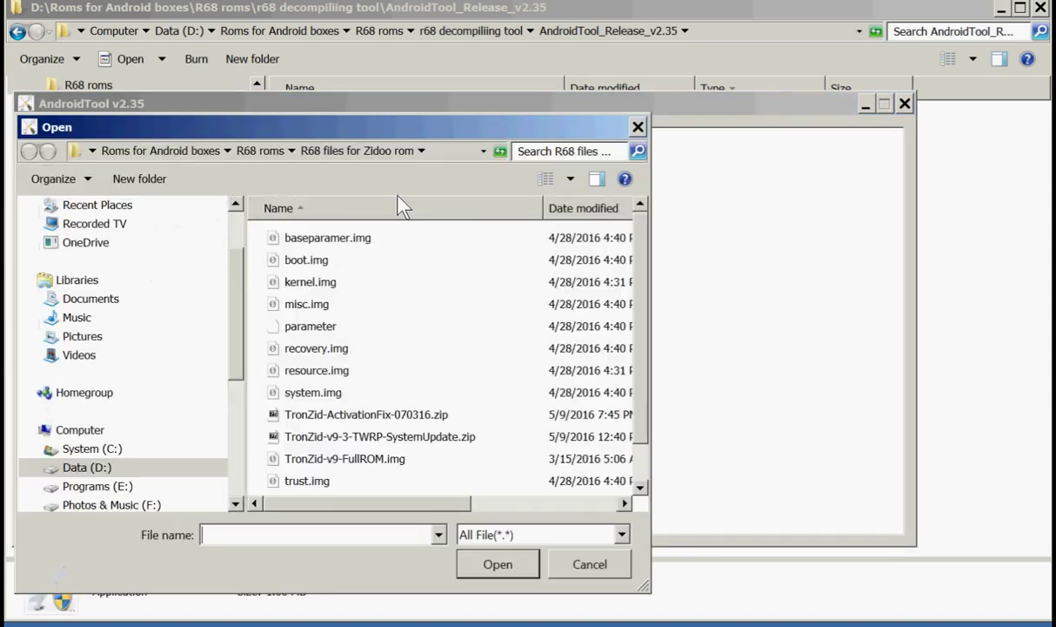
drag(392, 126, 523, 126)
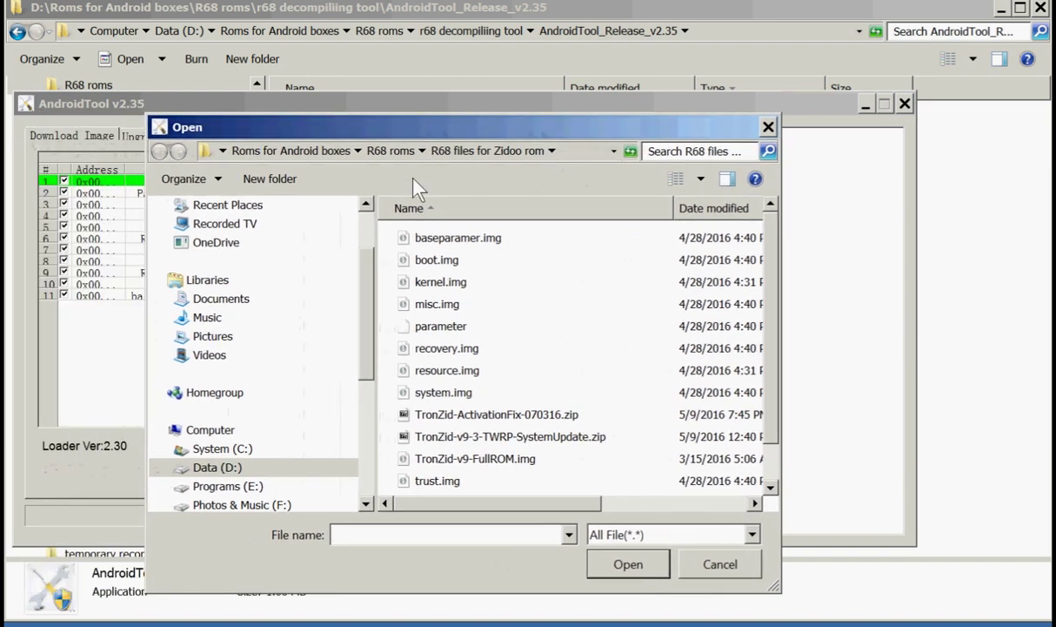
click(390, 151)
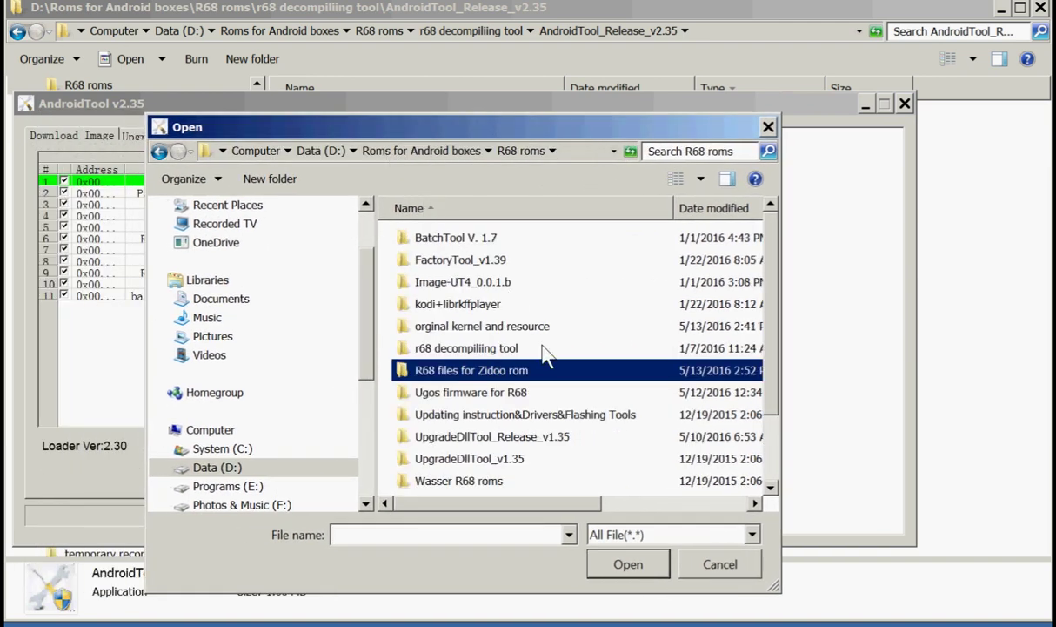
double_click(487, 348)
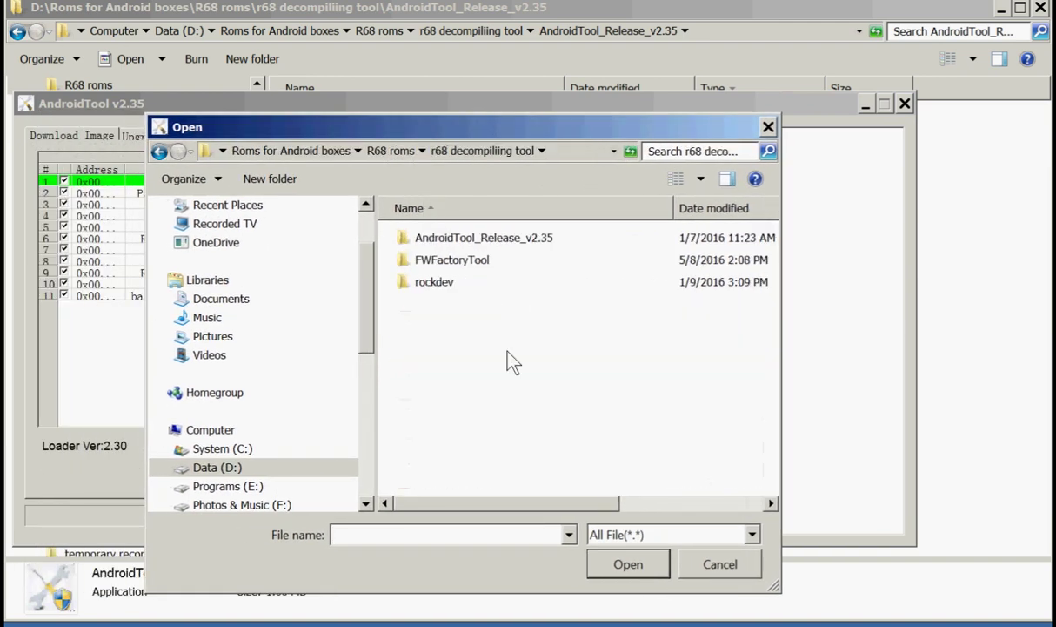
double_click(520, 236)
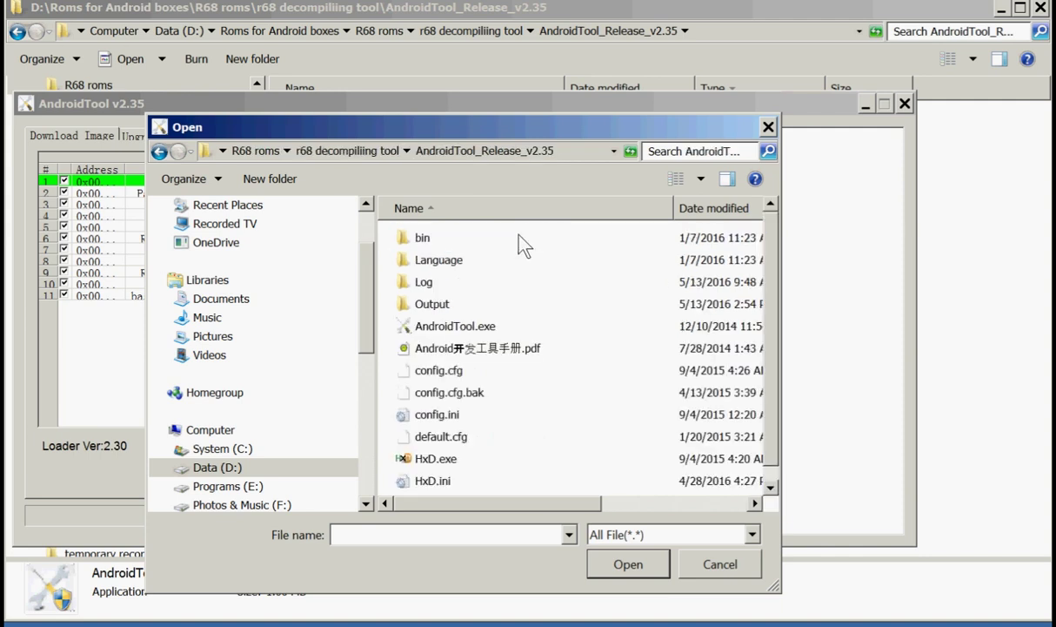
double_click(432, 304)
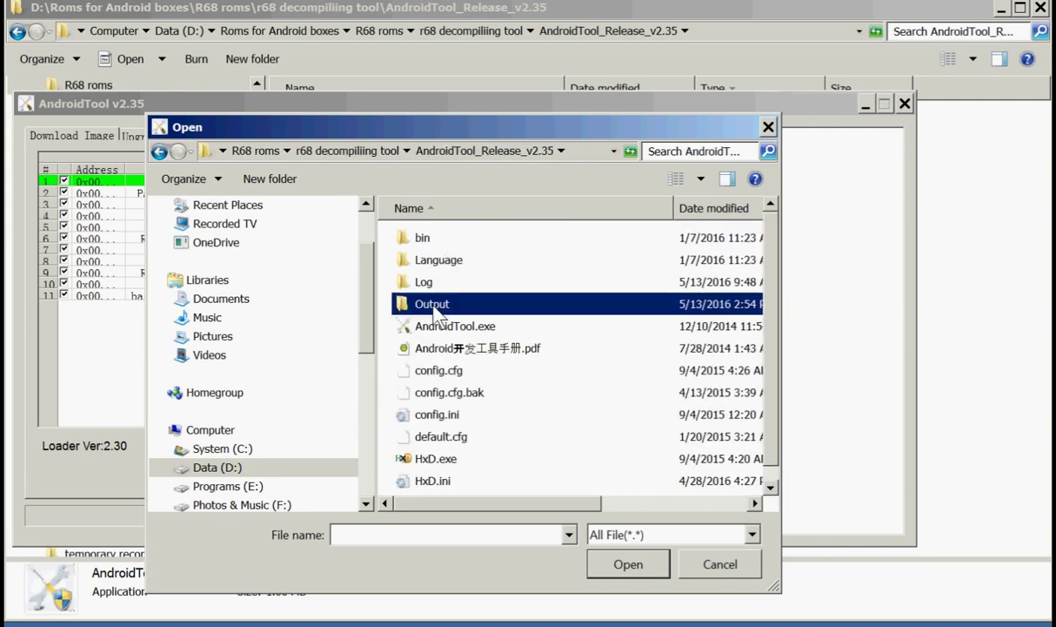
drag(486, 131, 774, 85)
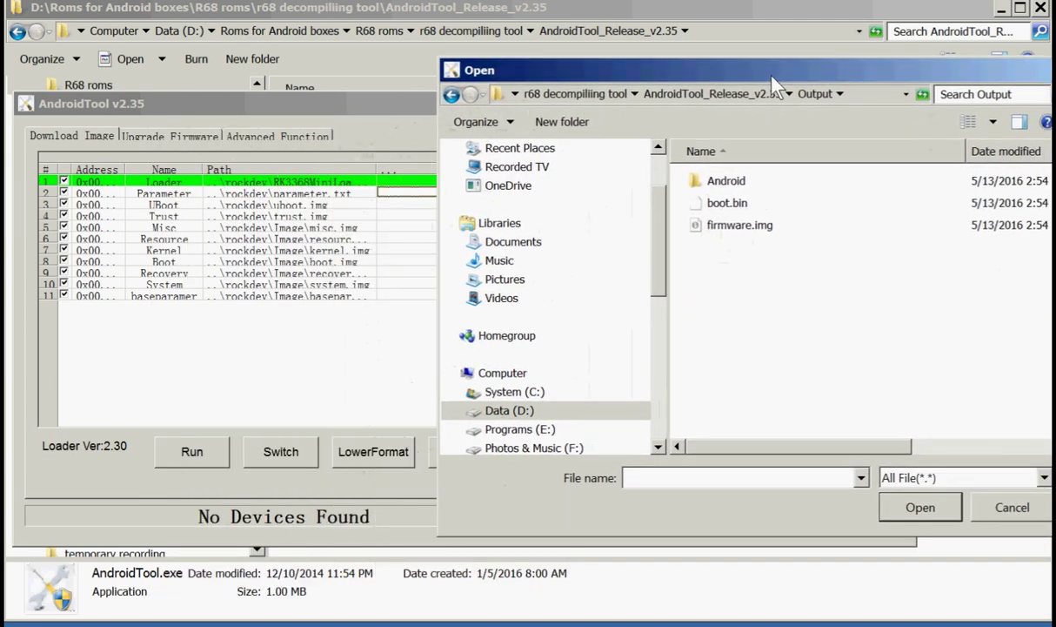
double_click(722, 185)
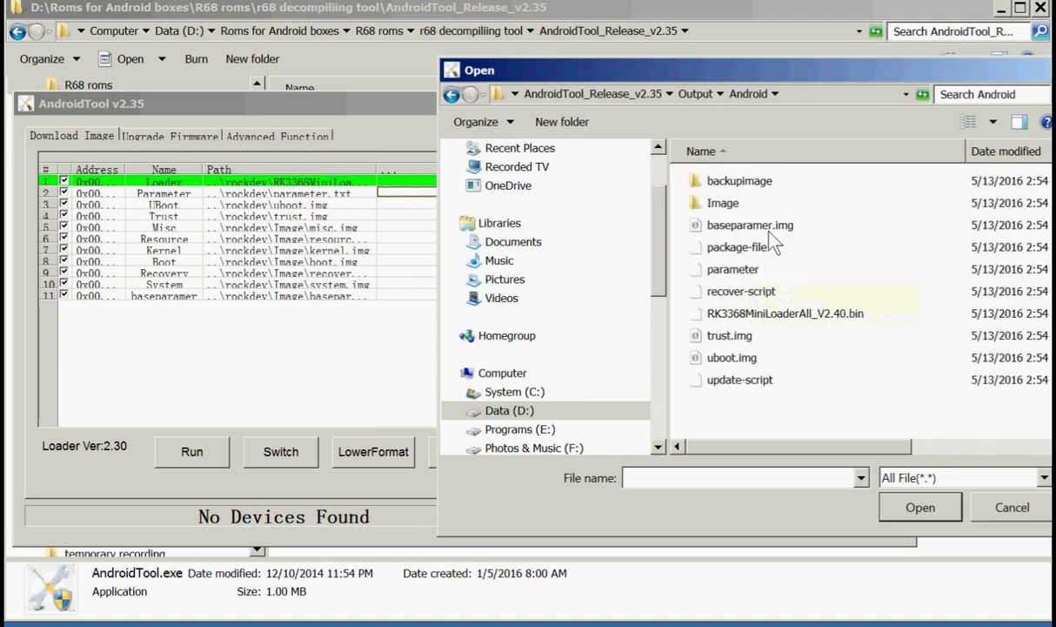
click(731, 269)
click(919, 507)
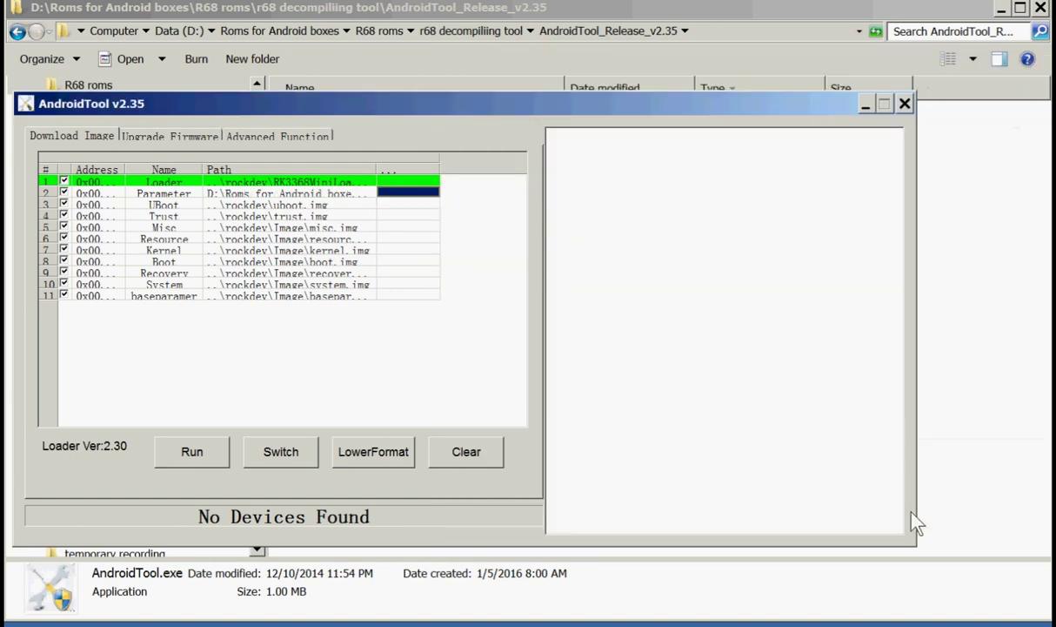
Assign uboot.img to the UBoot entry and trust.img to the Trust entry, both from the Output\Android folder.
click(423, 212)
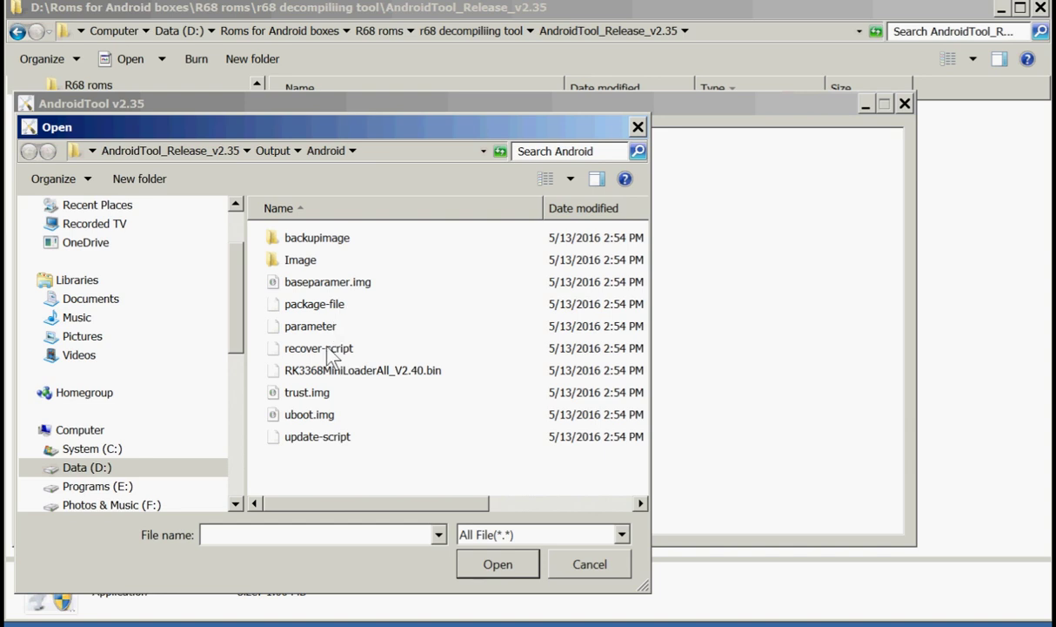
click(321, 416)
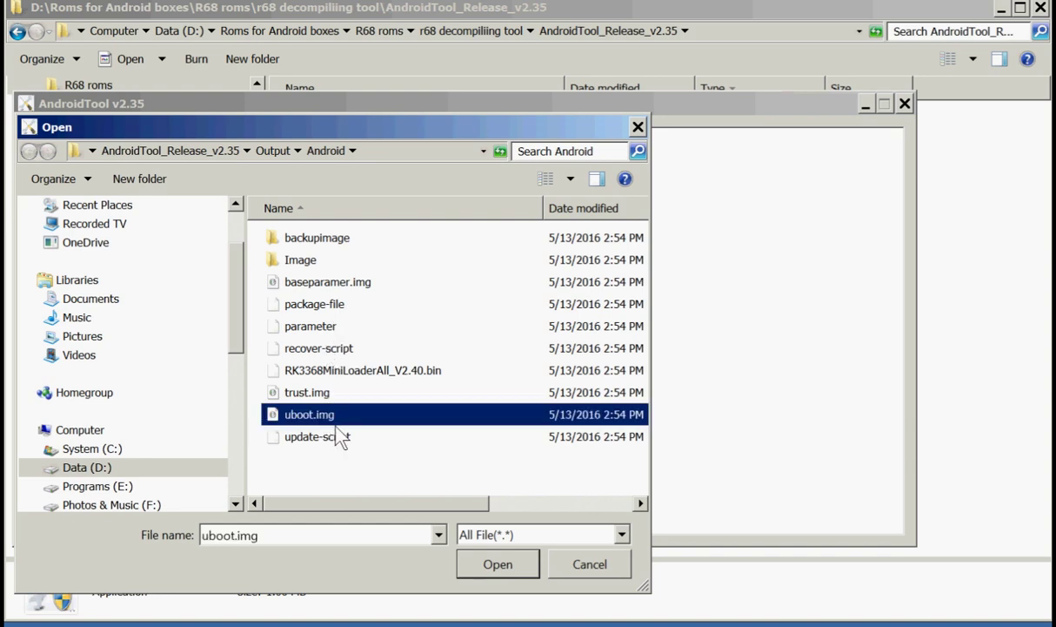
click(496, 565)
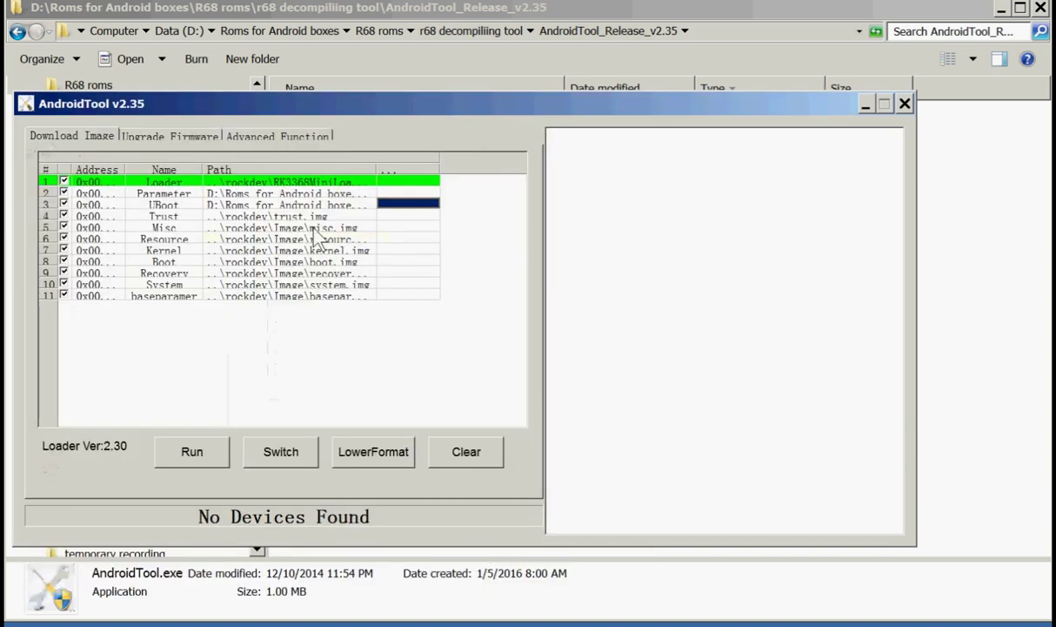
click(390, 215)
click(390, 218)
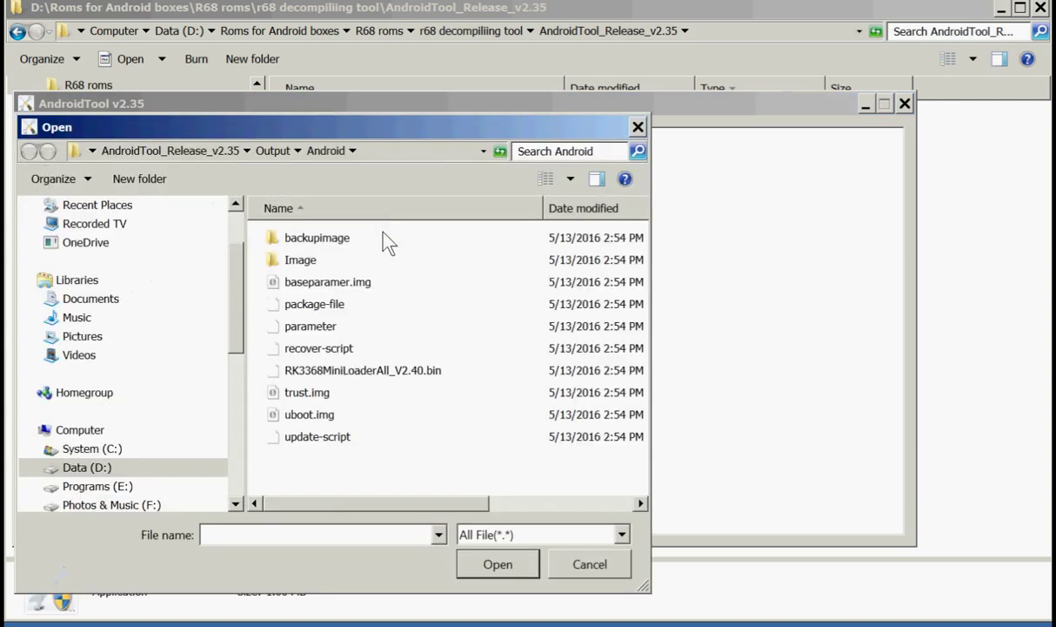
click(309, 392)
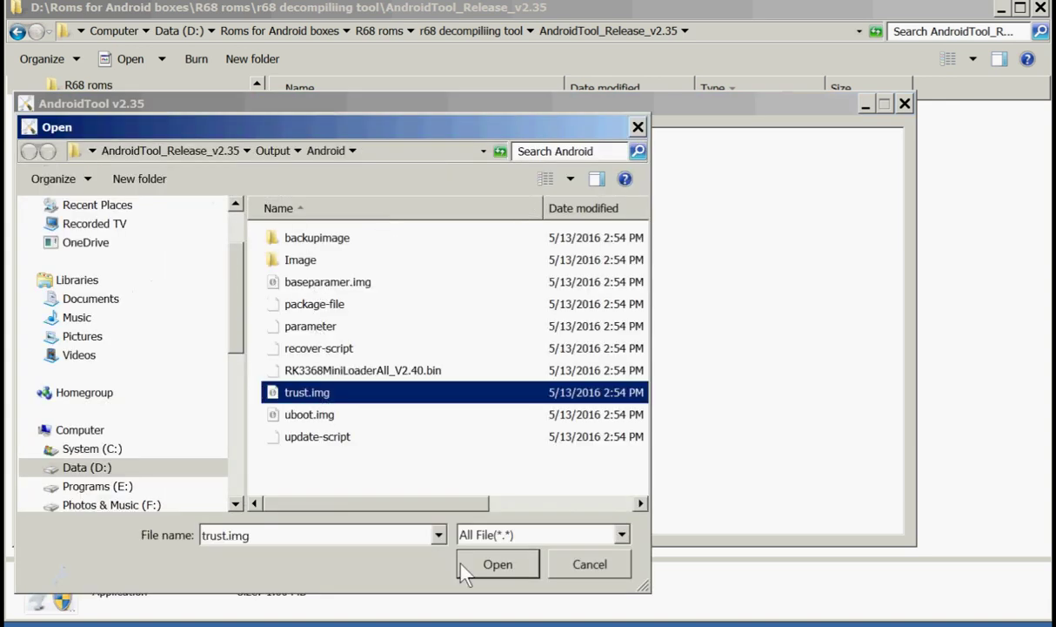
click(494, 565)
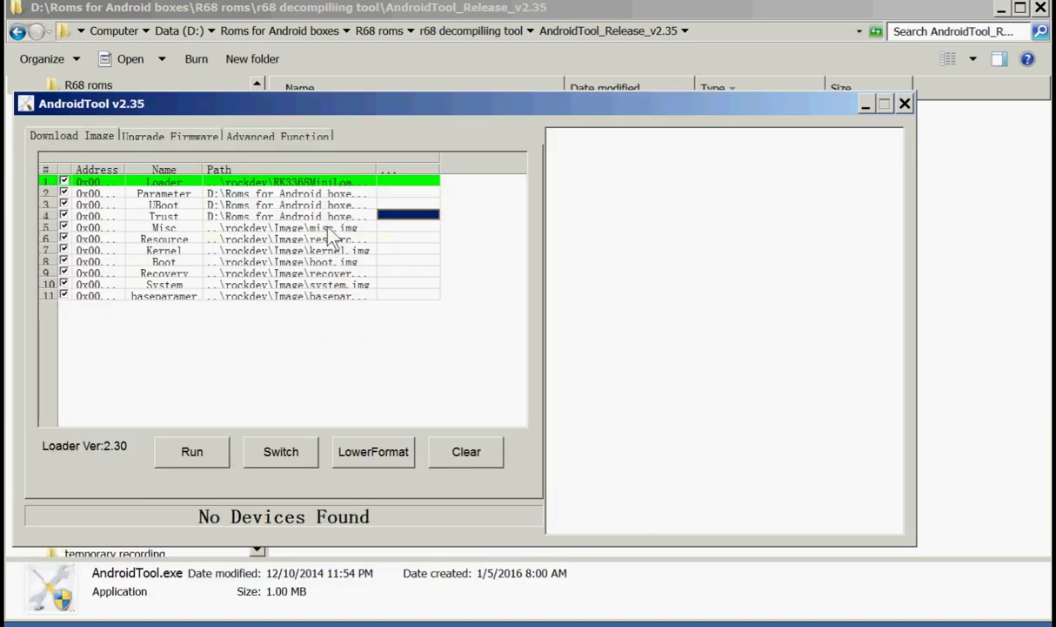
Assign misc.img from the Output\Android\Image folder to the Misc entry.
click(385, 217)
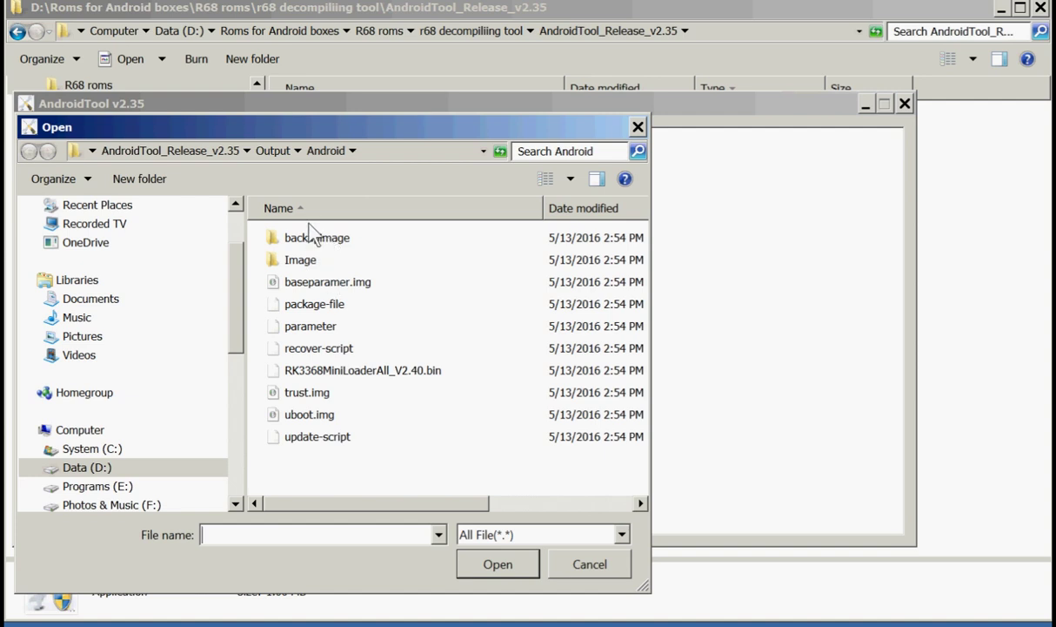
click(272, 151)
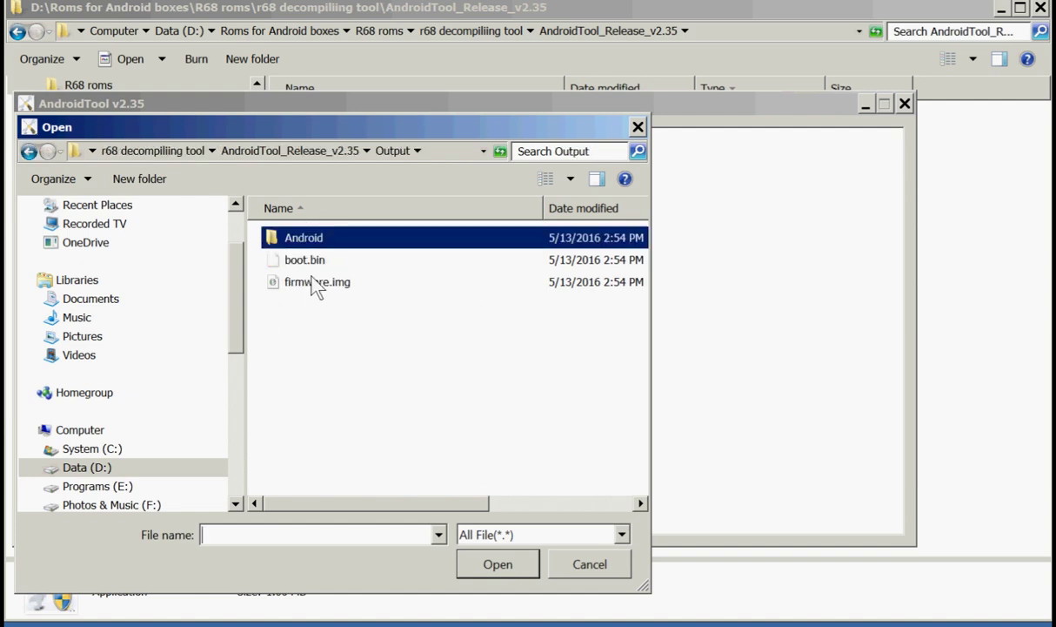
double_click(307, 243)
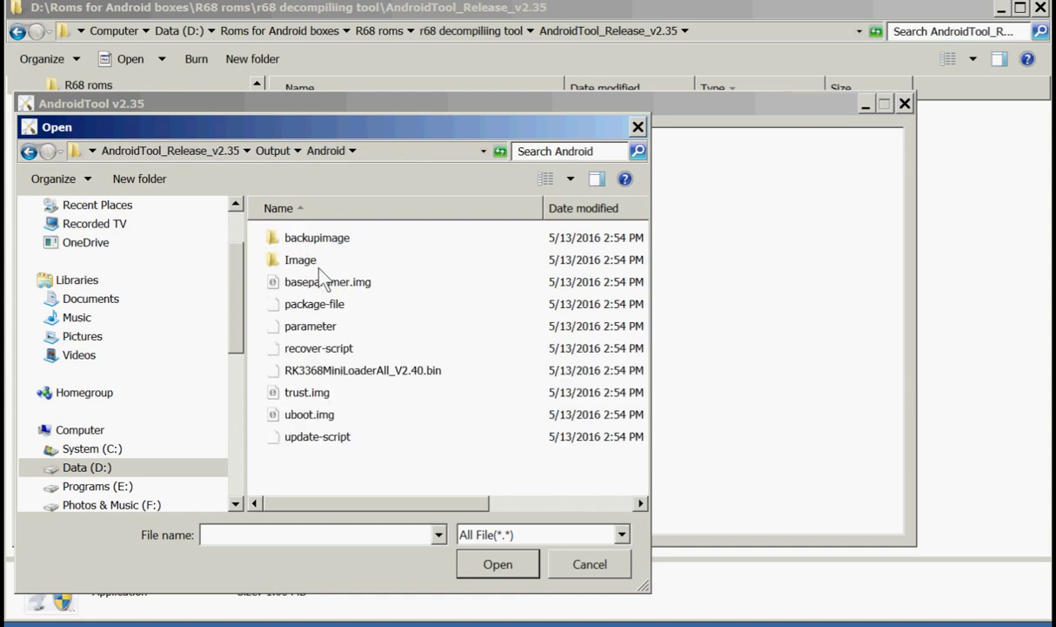
click(302, 265)
double_click(301, 264)
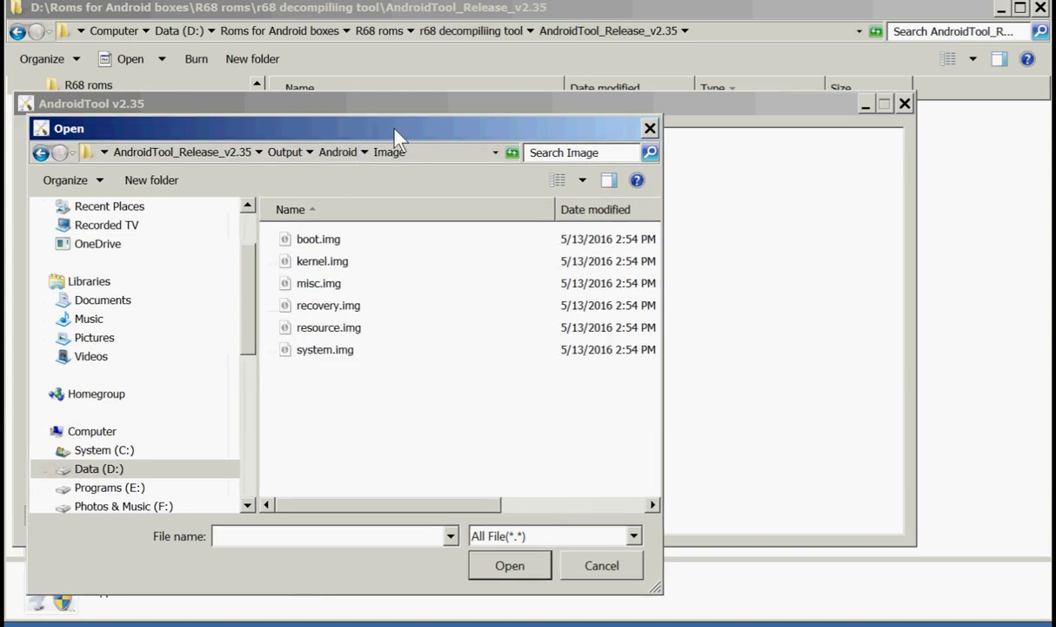
drag(396, 136, 621, 113)
click(550, 268)
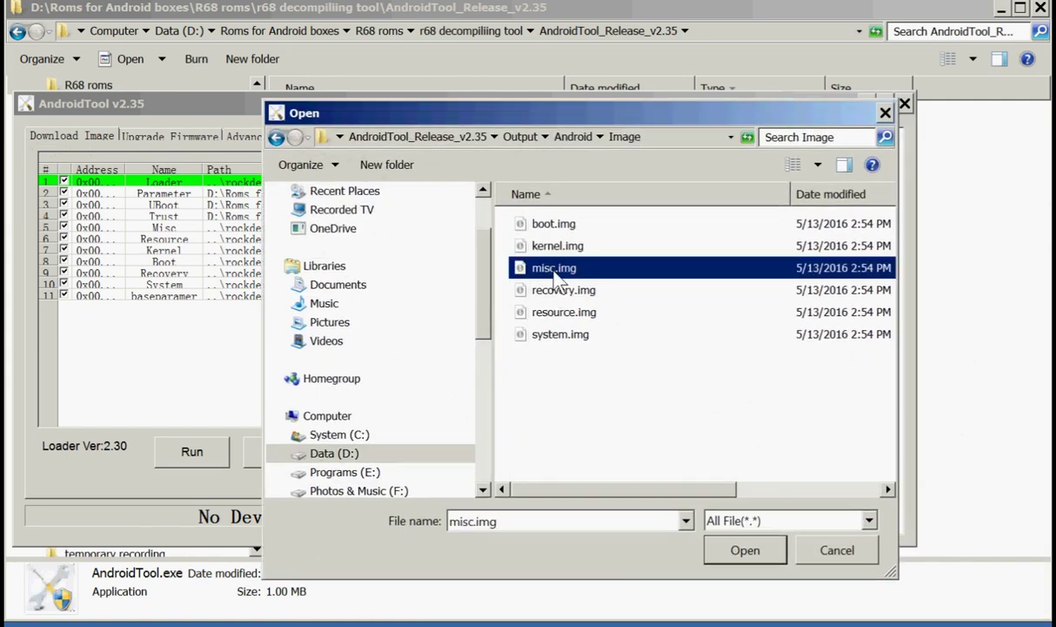
click(743, 551)
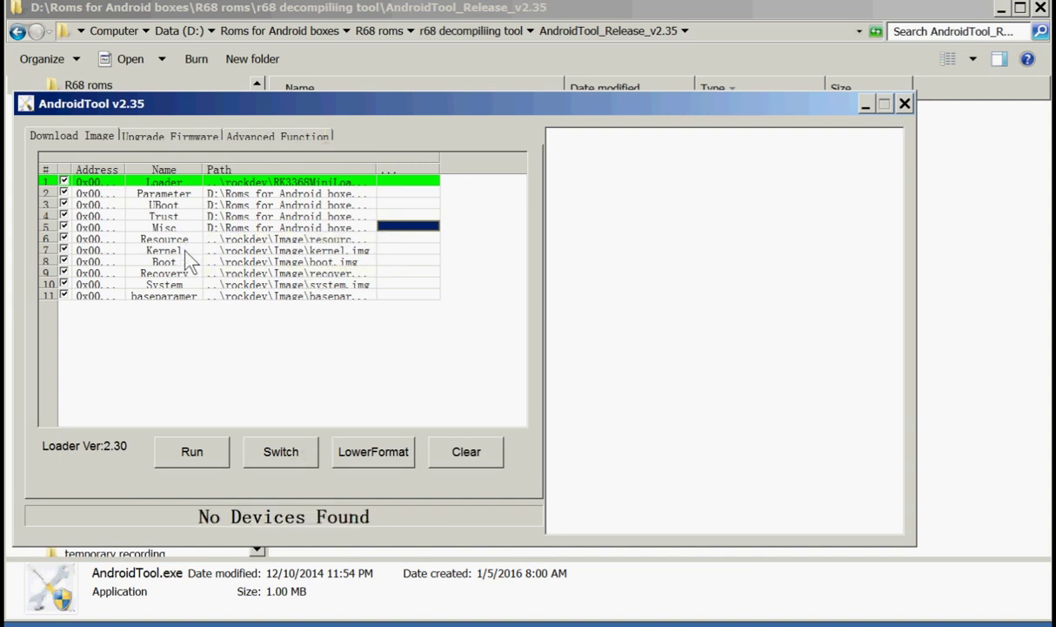
Assign boot.img to the Boot entry and recovery.img to the Recovery entry from the Output\Android\Image folder, skipping Resource and Kernel.
double_click(404, 261)
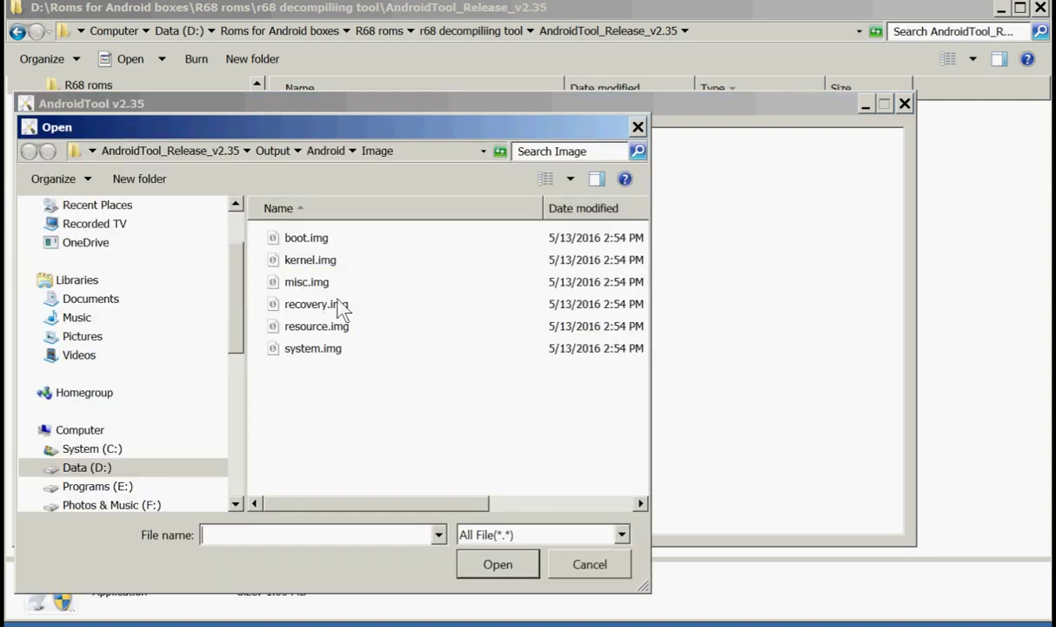
click(347, 237)
click(494, 578)
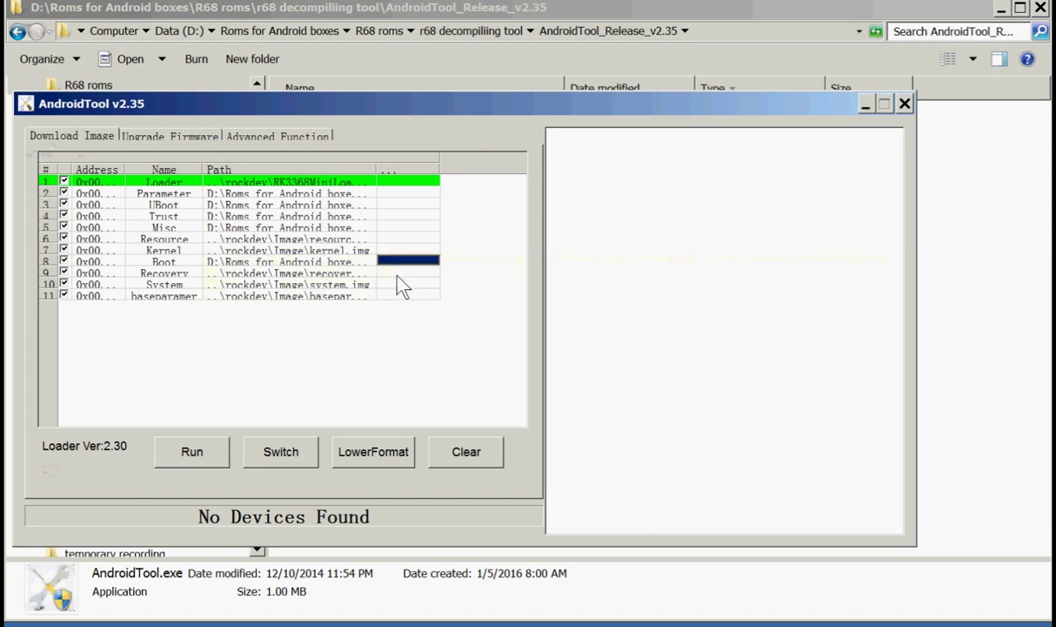
double_click(402, 274)
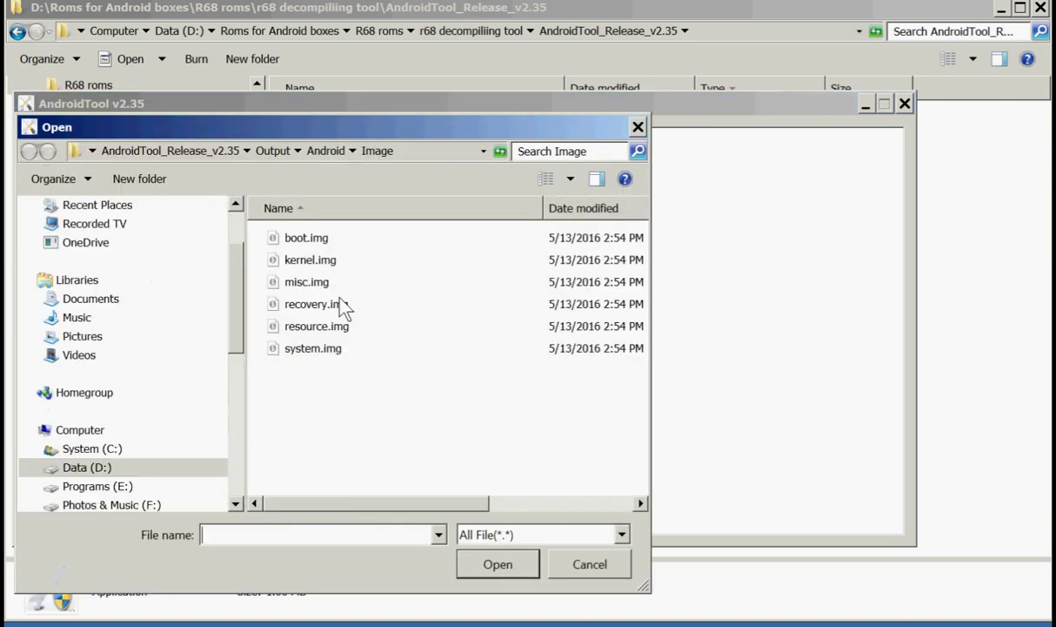
click(344, 305)
click(495, 563)
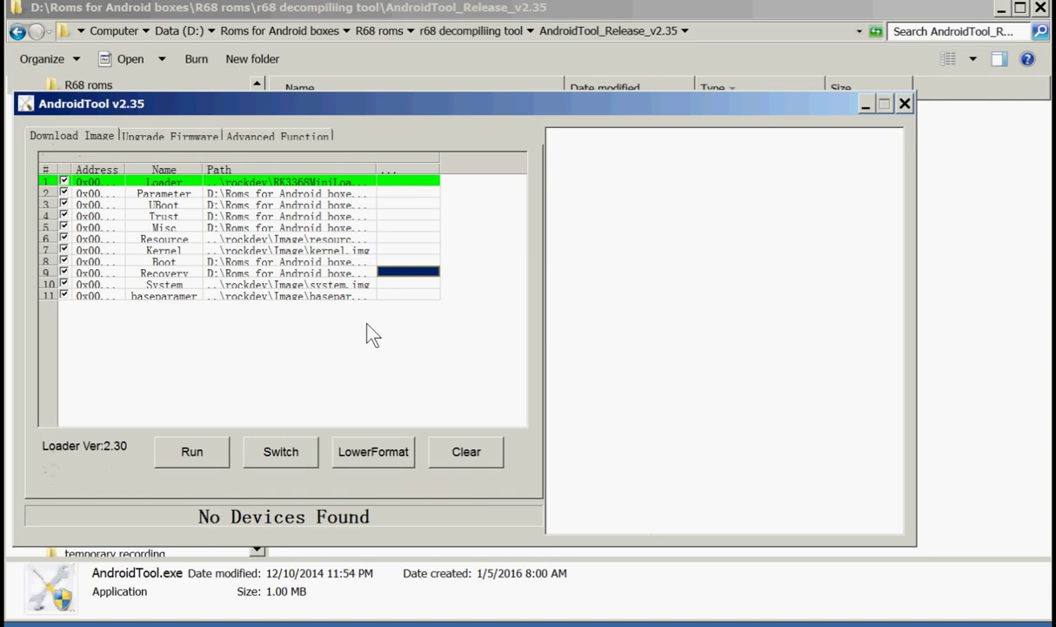
Assign system.img from the Output\Android\Image folder to the System entry.
double_click(400, 287)
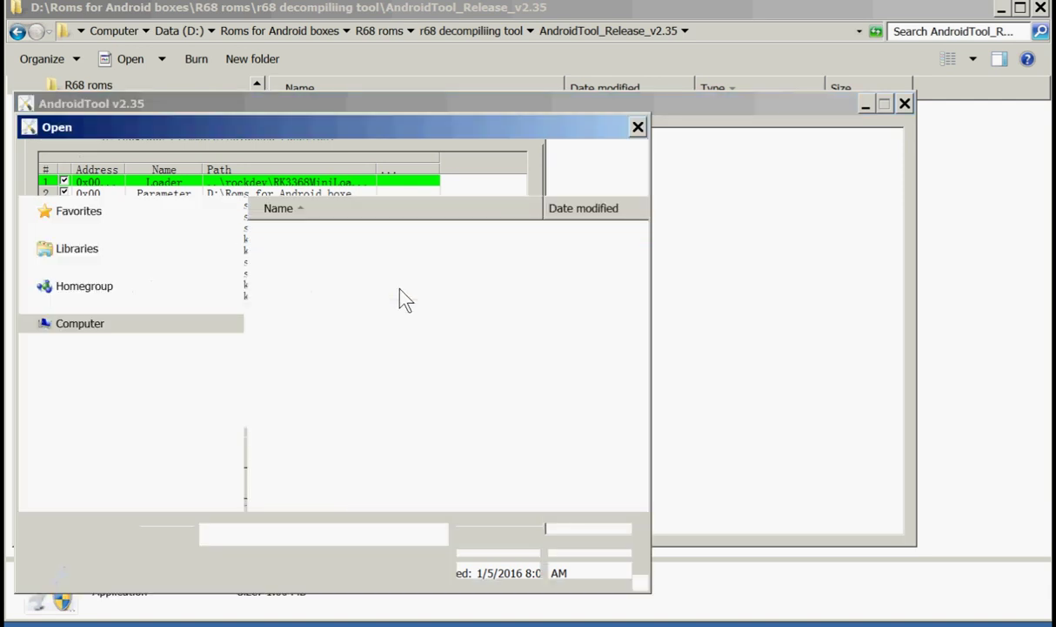
click(335, 349)
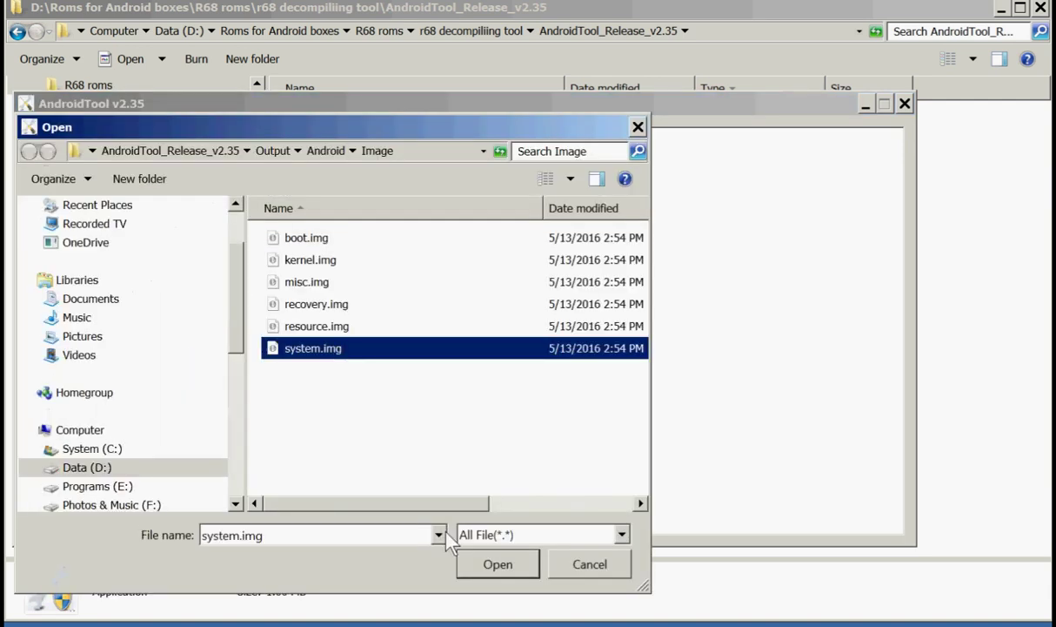
drag(452, 511, 616, 510)
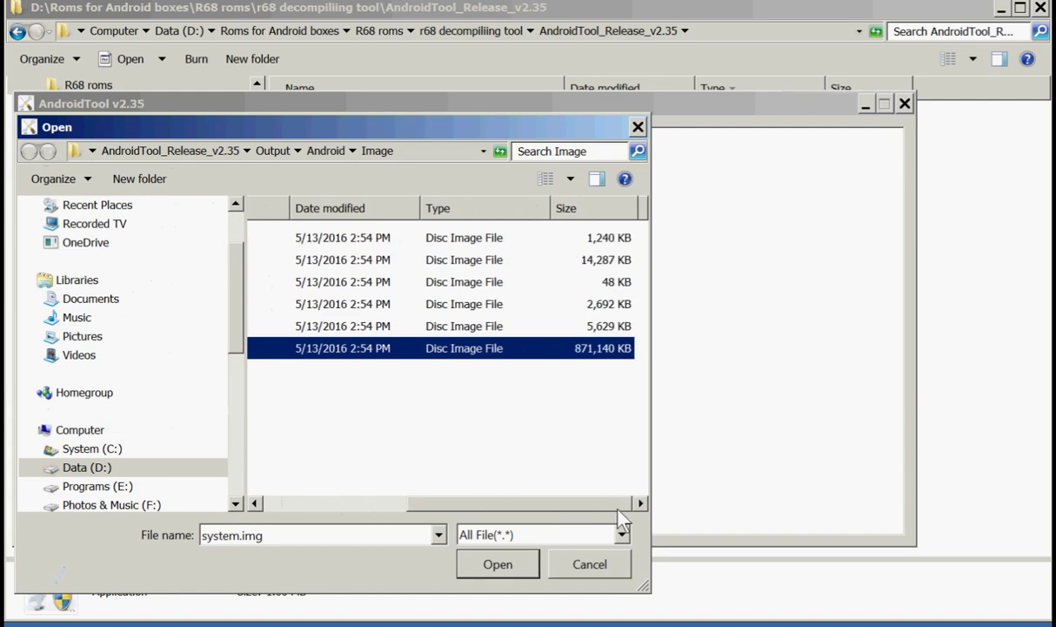
click(505, 563)
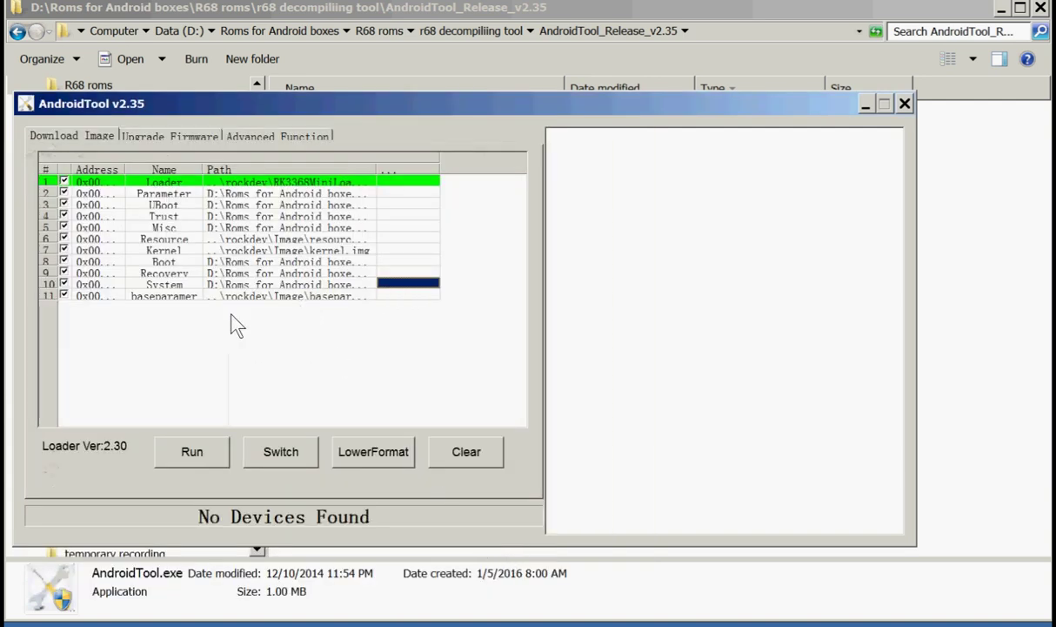
Assign baseparamer.img from the Output\Android folder to the baseparamer entry.
click(414, 297)
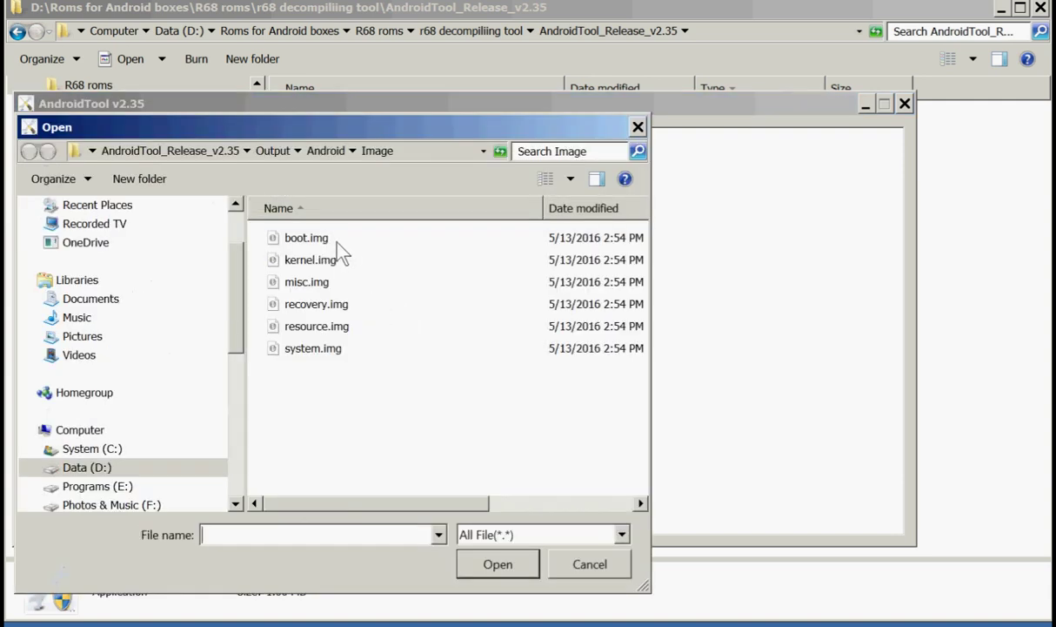
click(327, 155)
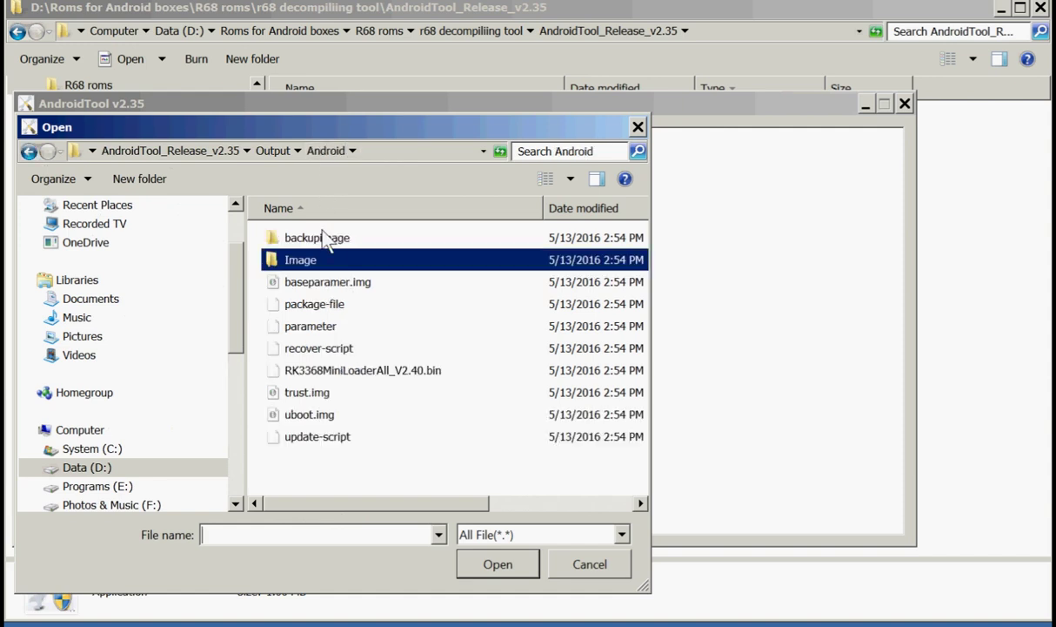
click(353, 284)
click(495, 564)
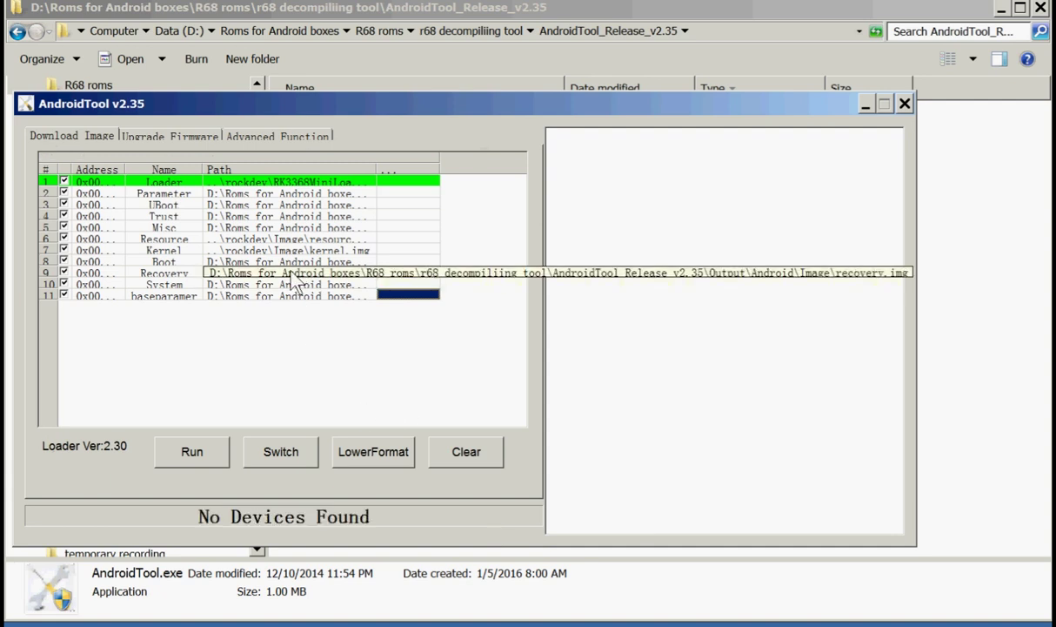
Assign recovery.img from the R68 roms\orginal kernel and resource folder to the Resource entry.
double_click(415, 251)
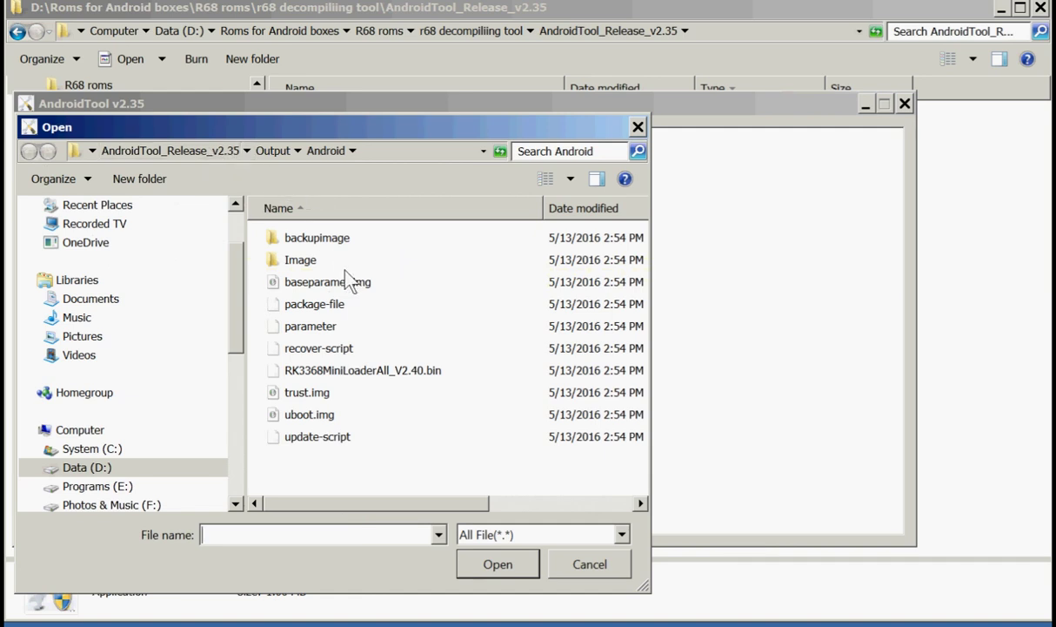
click(30, 467)
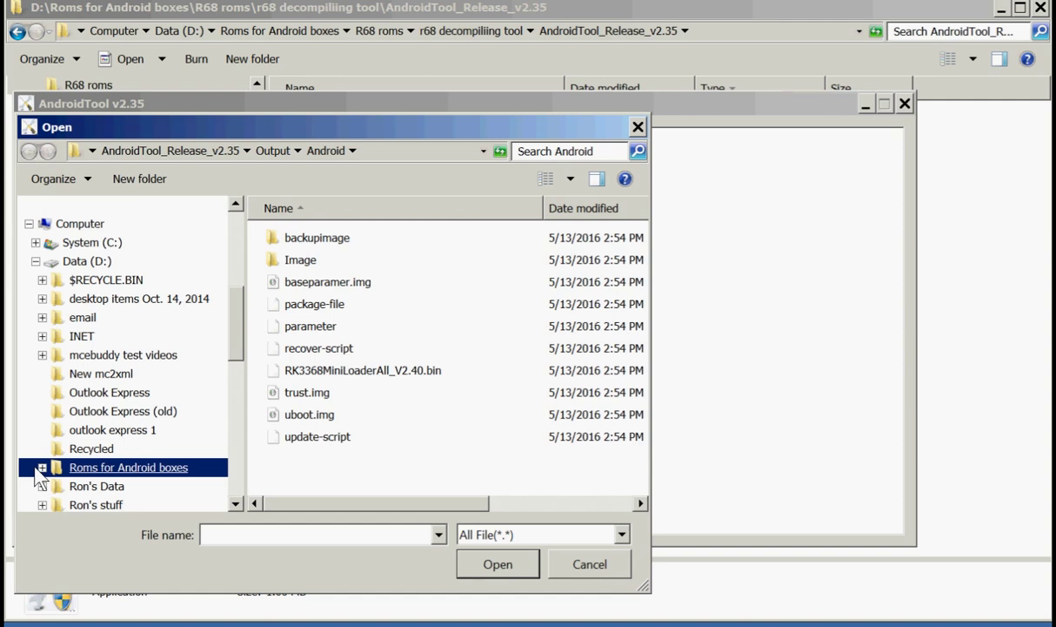
click(42, 468)
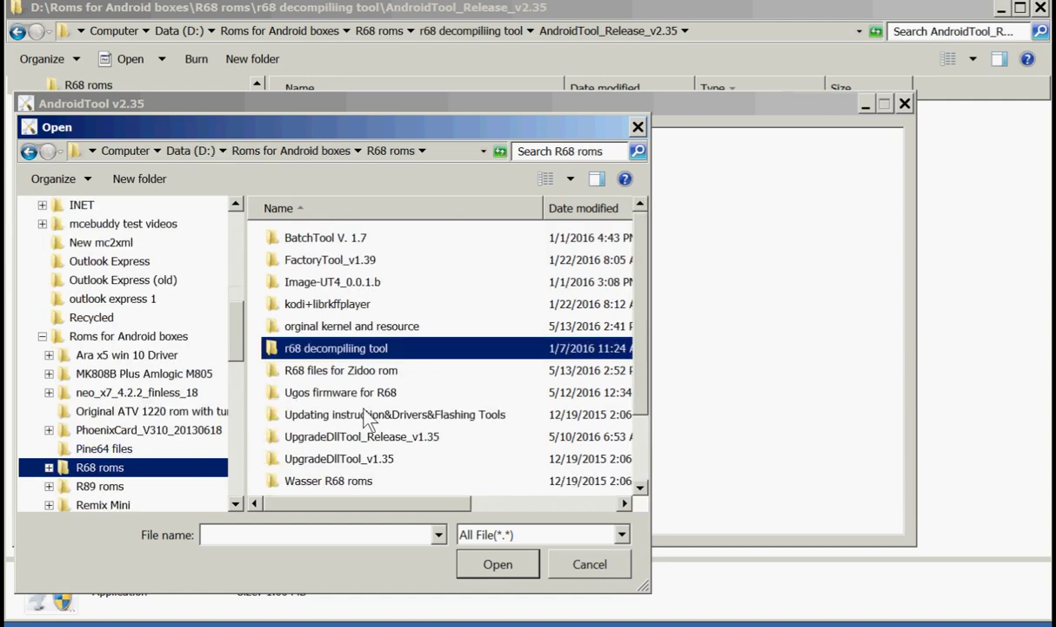
click(353, 326)
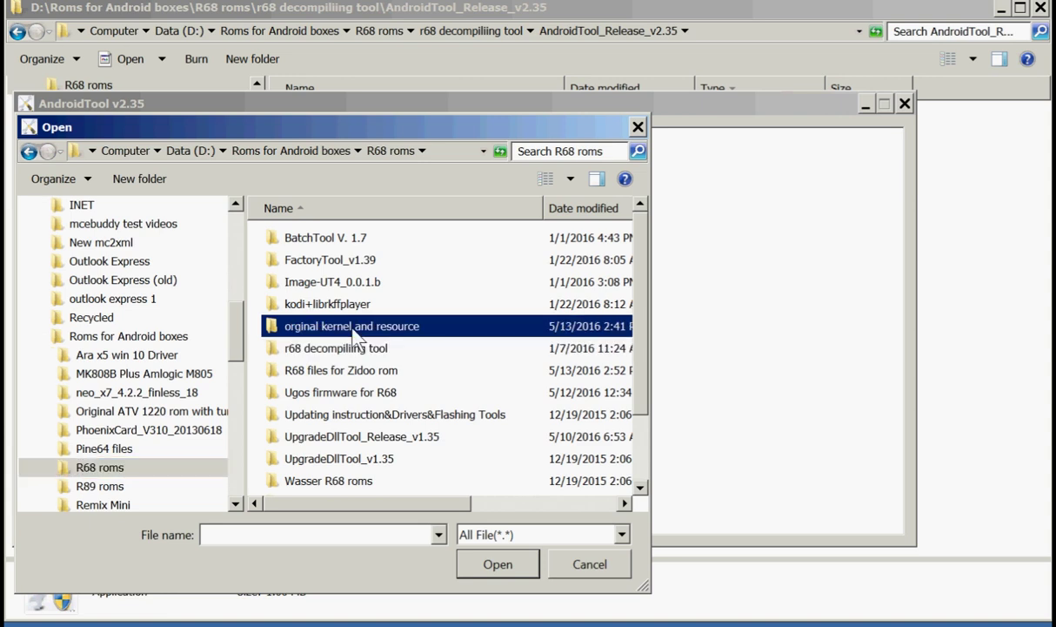
double_click(353, 329)
drag(389, 119, 844, 125)
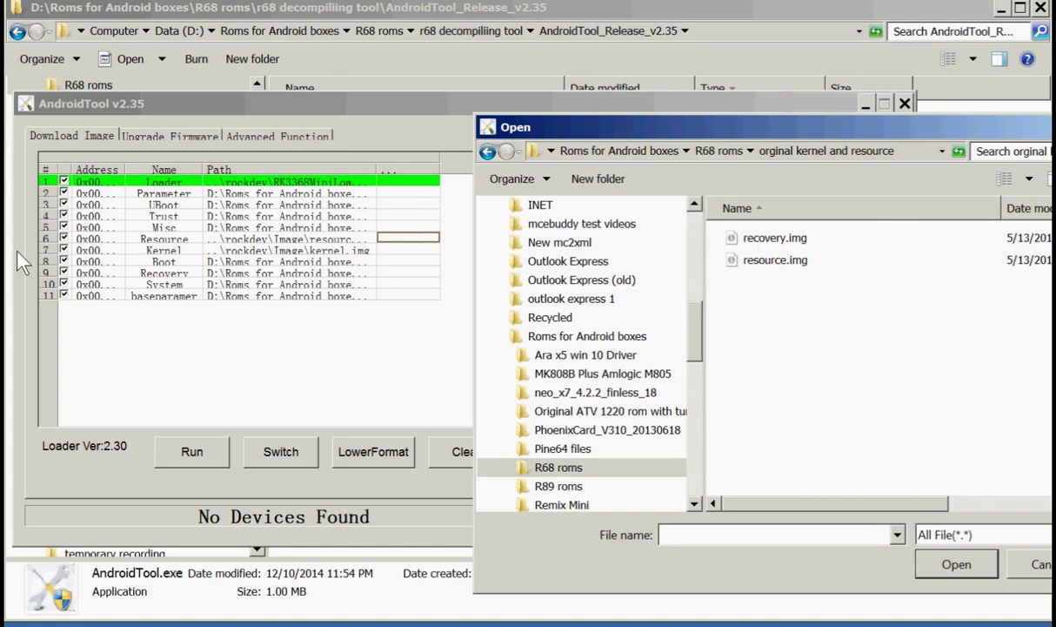
click(764, 240)
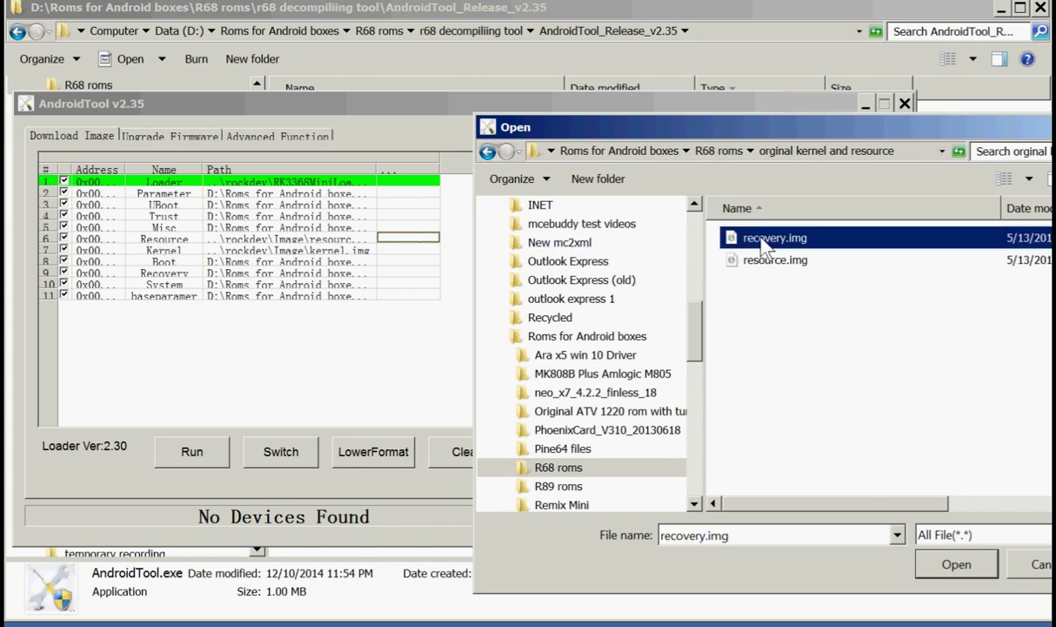
click(940, 564)
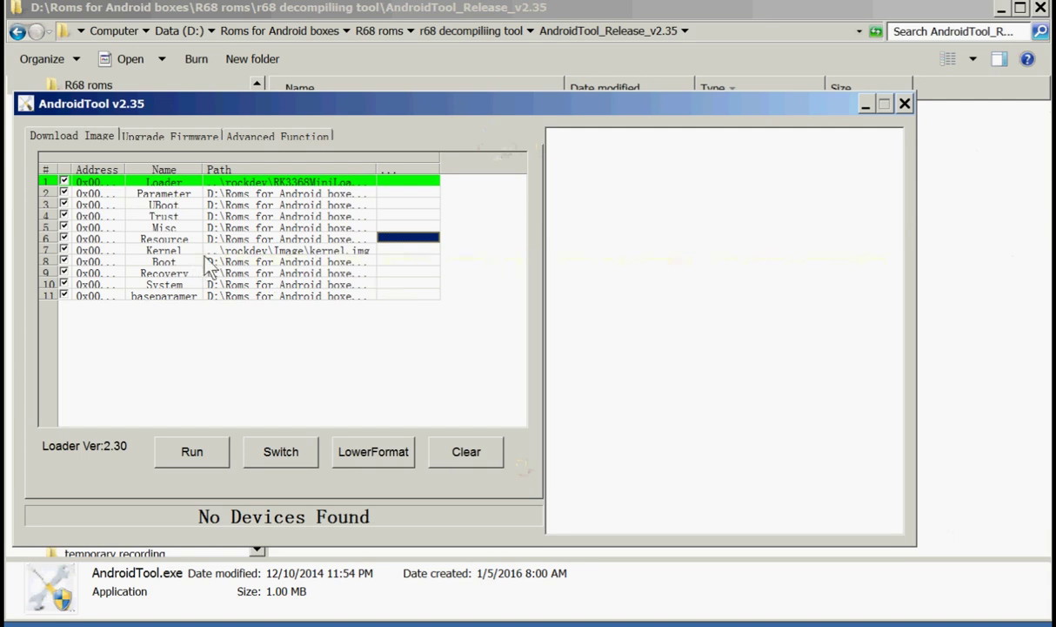
click(390, 252)
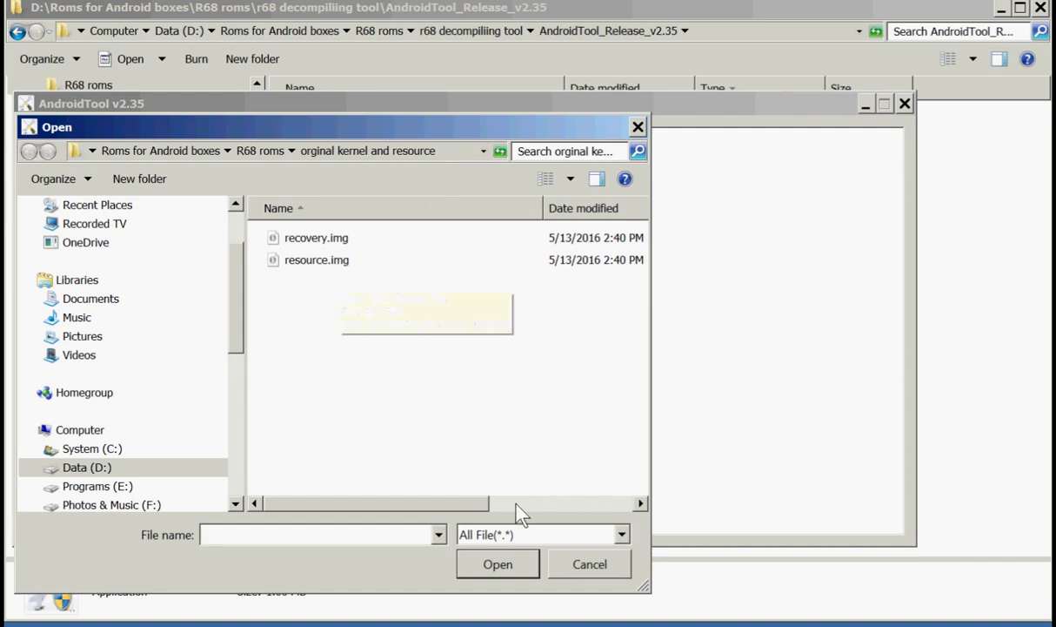
click(597, 564)
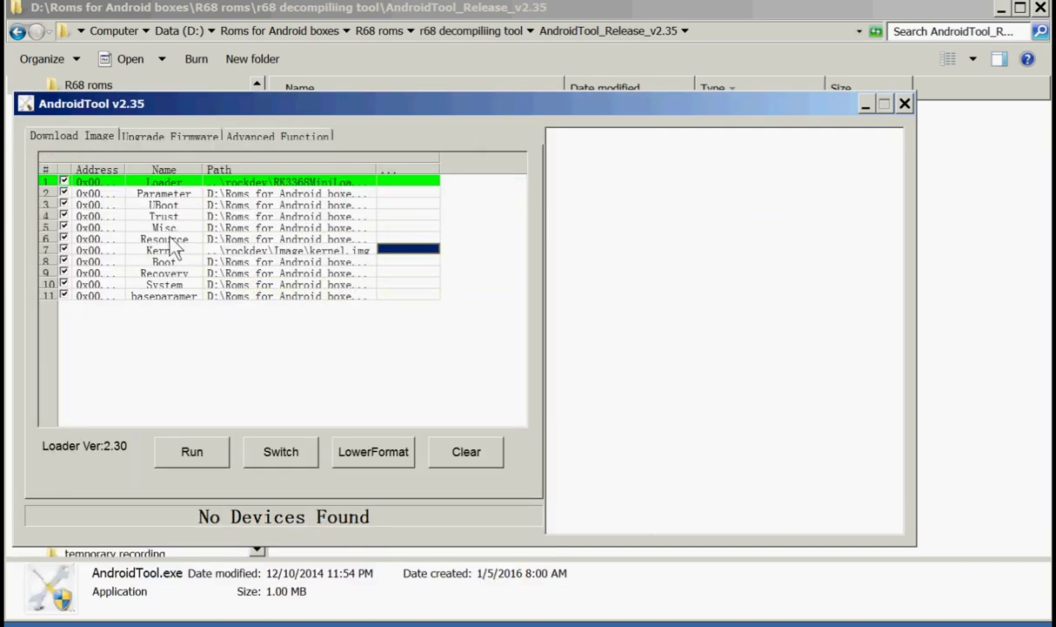
click(409, 251)
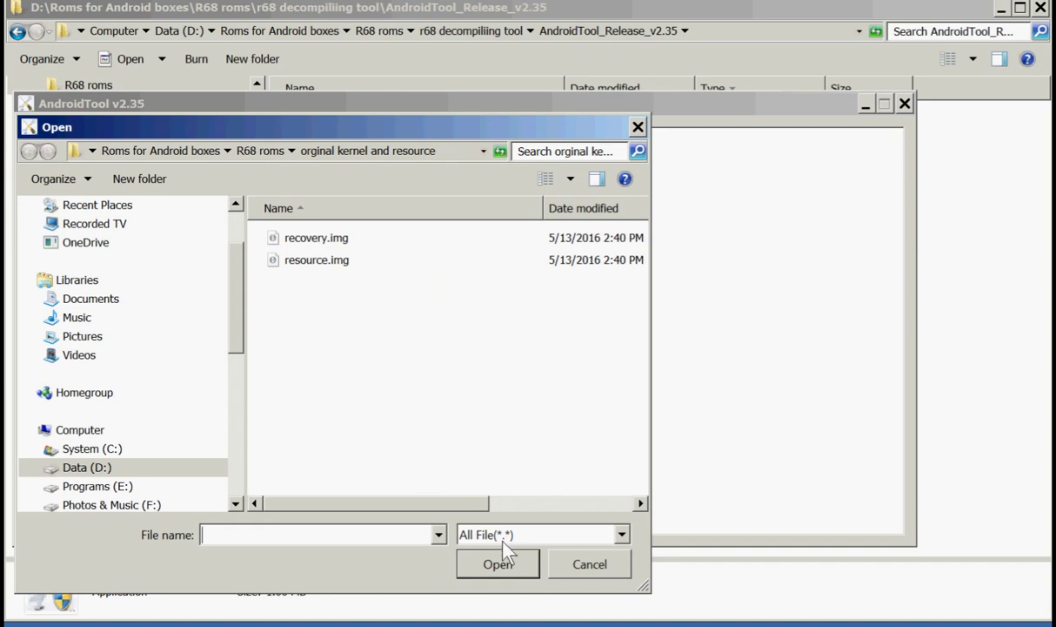
click(607, 569)
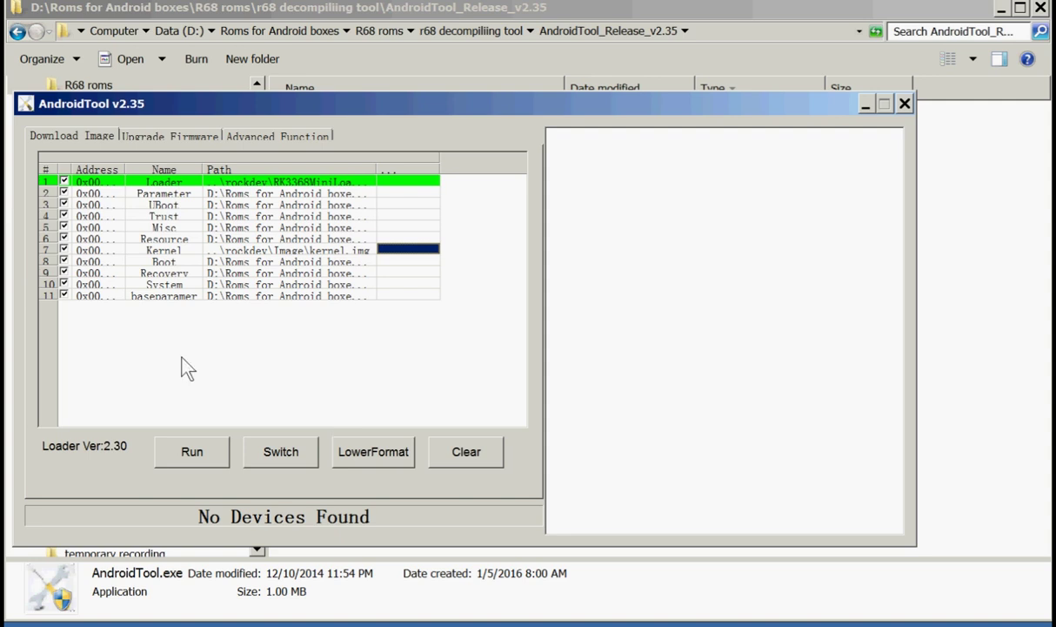
Check the files in the orginal kernel and resource folder in Windows Explorer and return to AndroidTool.
click(4, 90)
drag(4, 89, 30, 90)
double_click(11, 87)
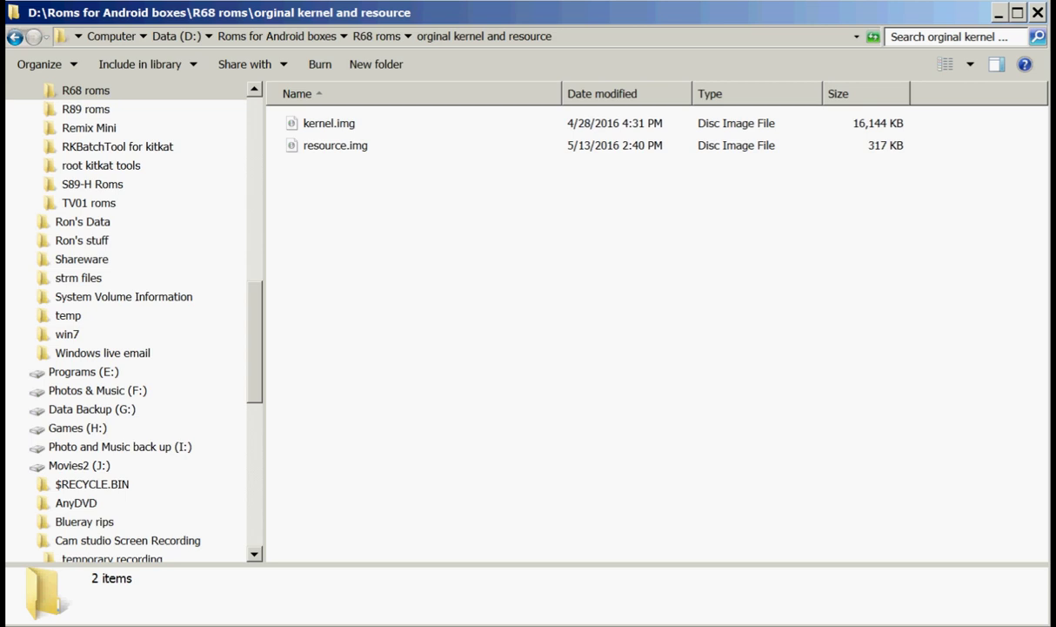
key(alt+Tab)
drag(302, 118, 372, 96)
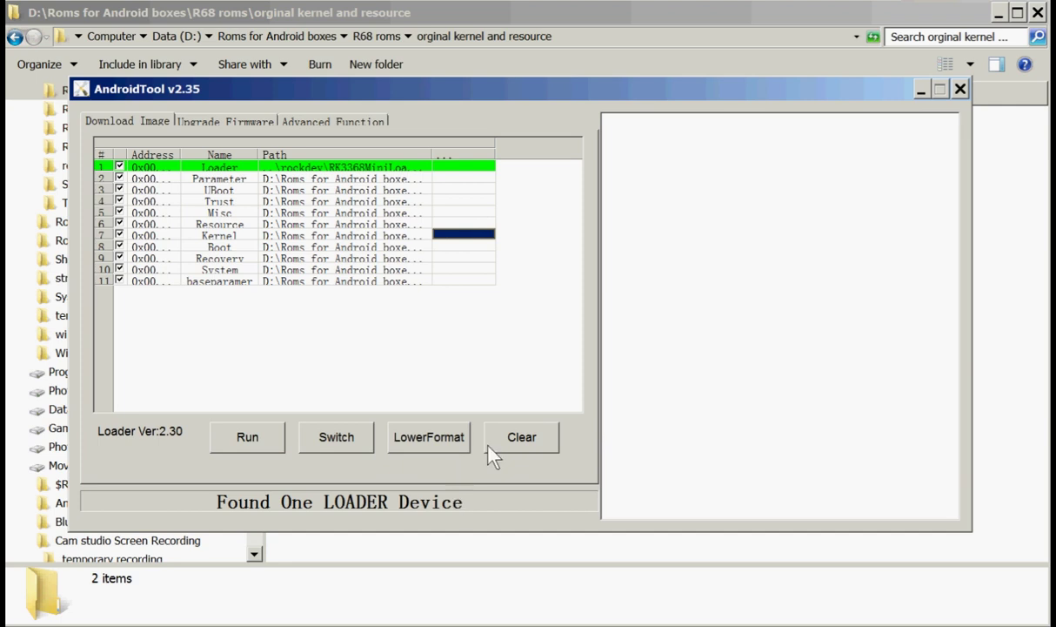
Try to flash all checked images to the connected loader device.
click(248, 439)
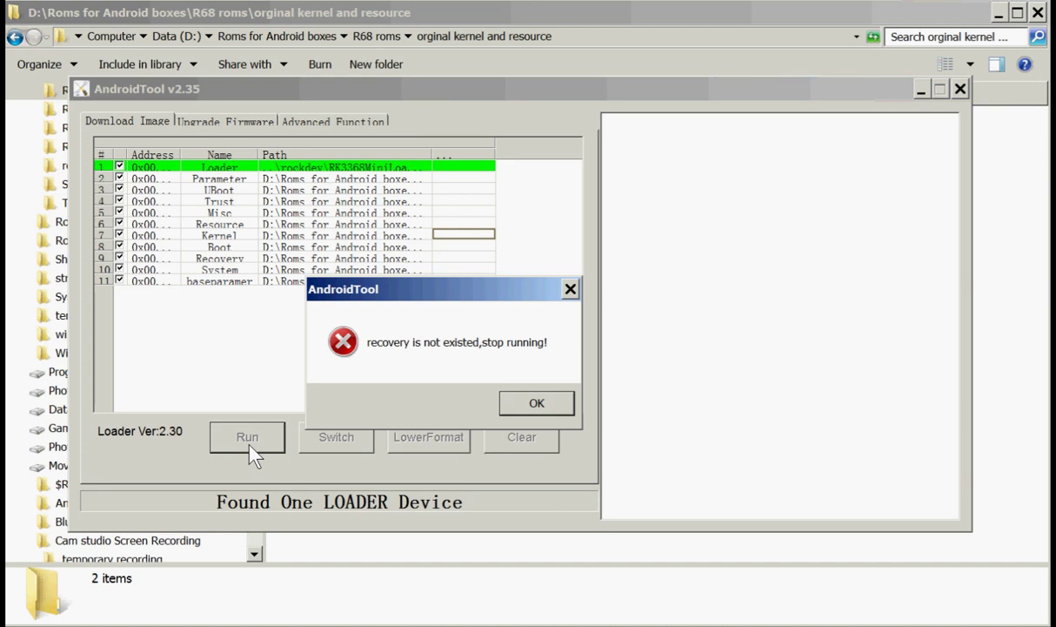
click(536, 406)
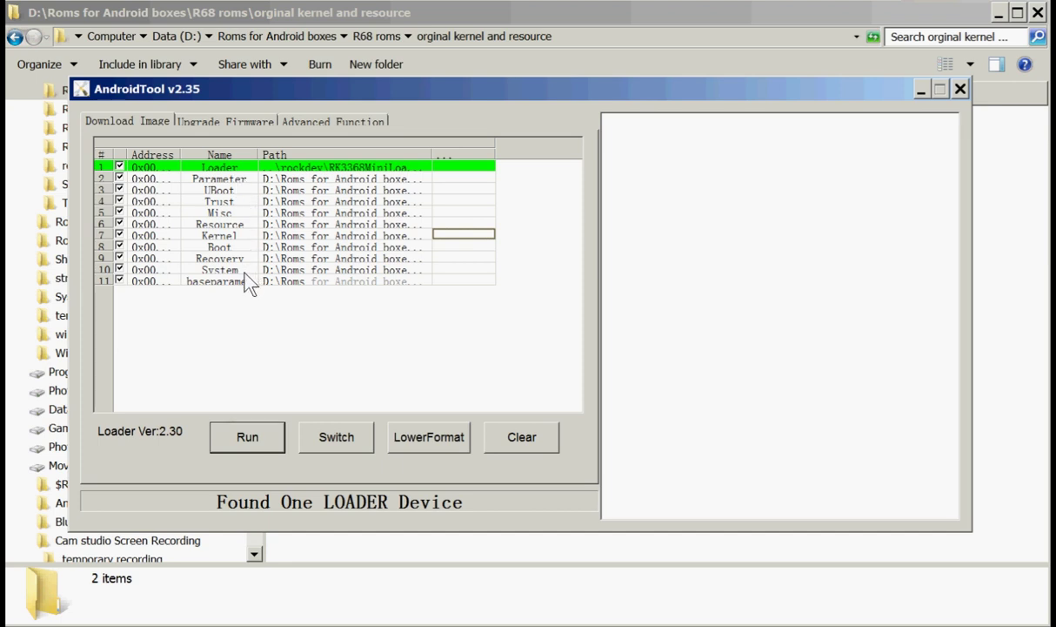
Assign recovery.img from the R68 files for Zidoo rom folder to the Recovery entry and retry flashing the device.
click(464, 258)
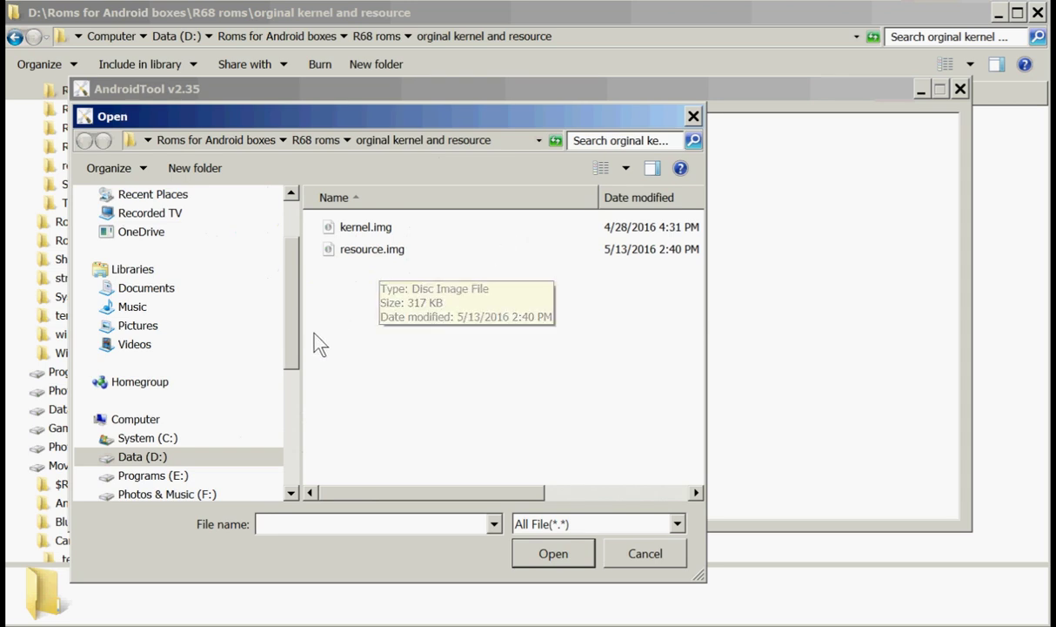
click(331, 144)
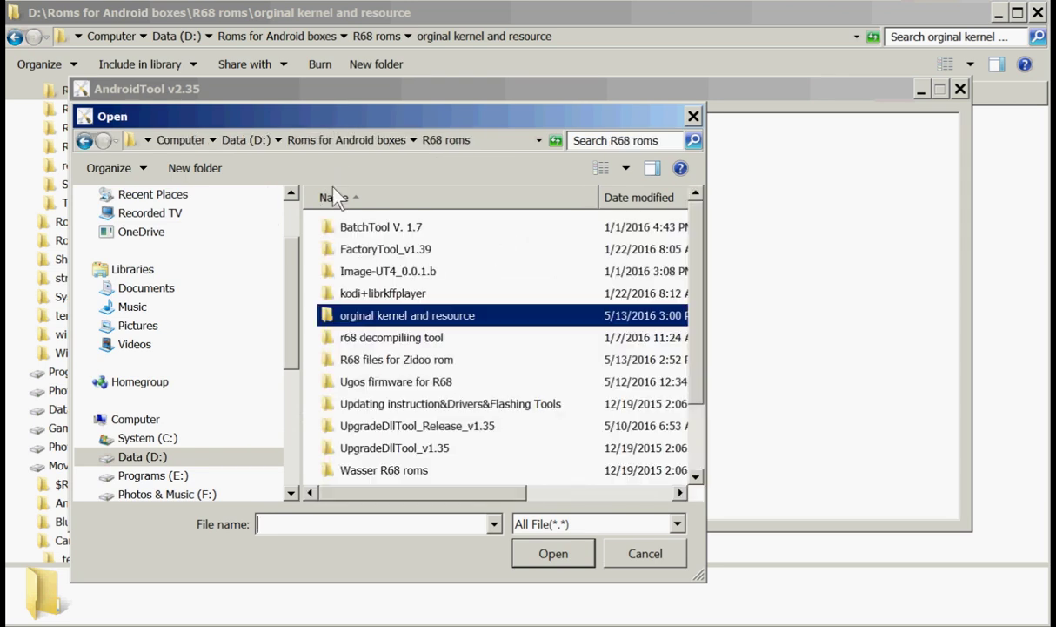
double_click(420, 353)
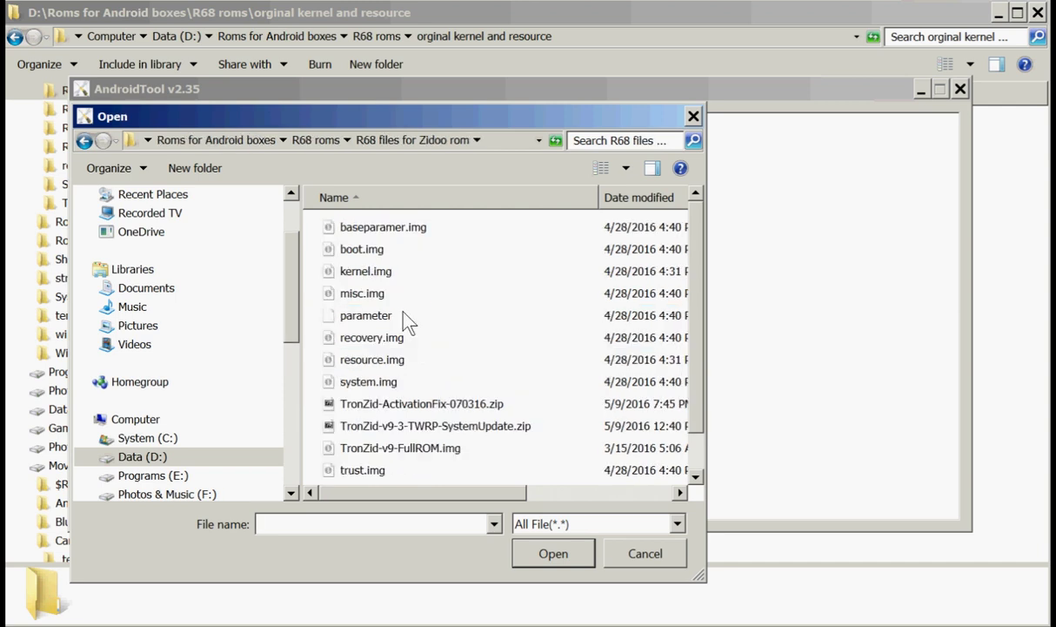
click(378, 337)
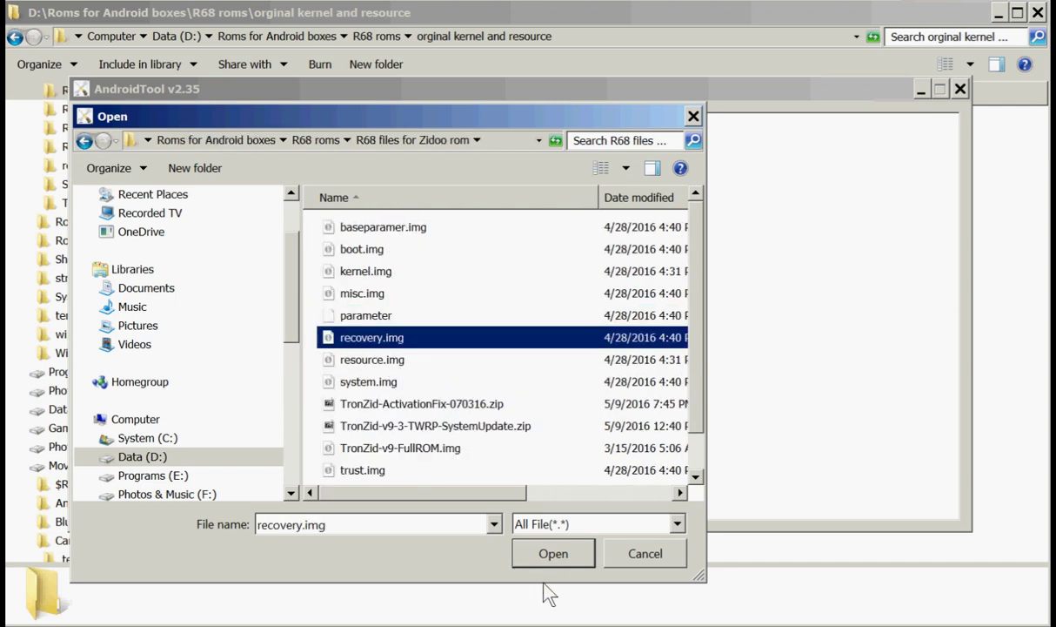
click(578, 561)
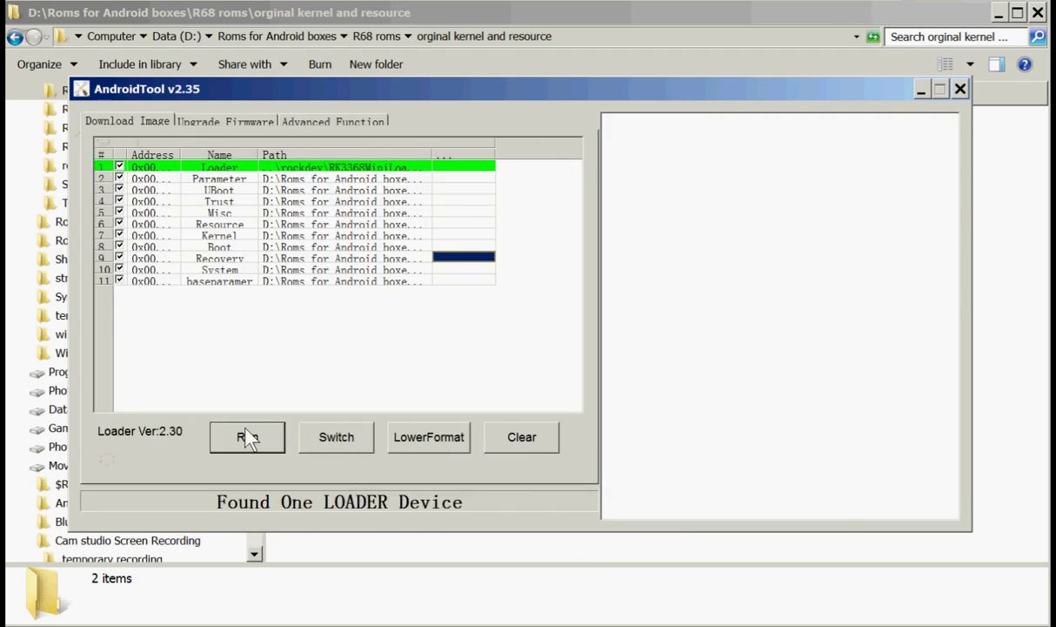
click(250, 439)
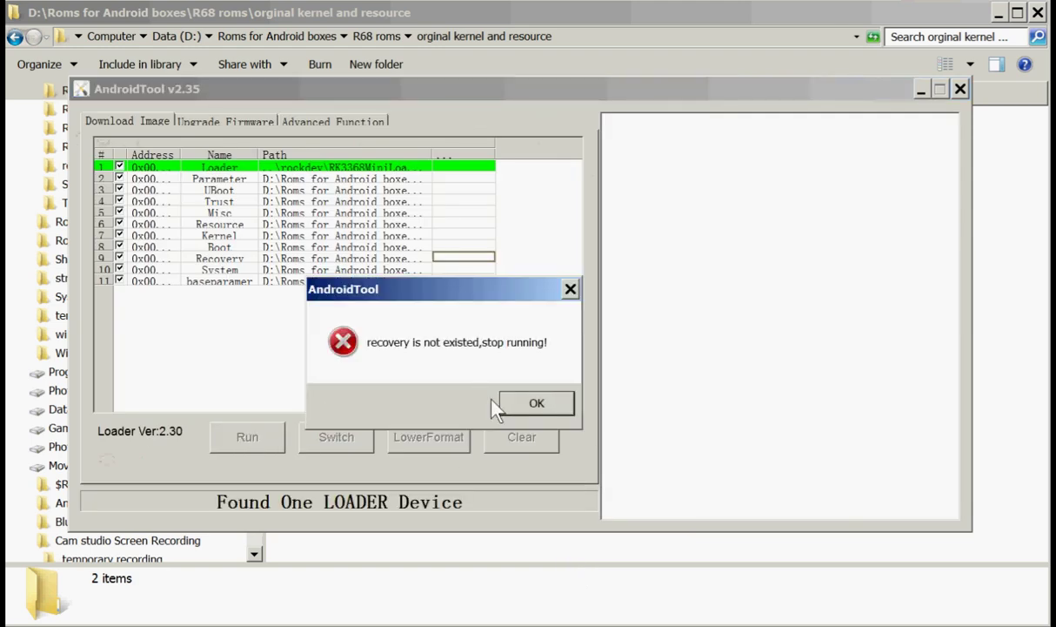
click(534, 405)
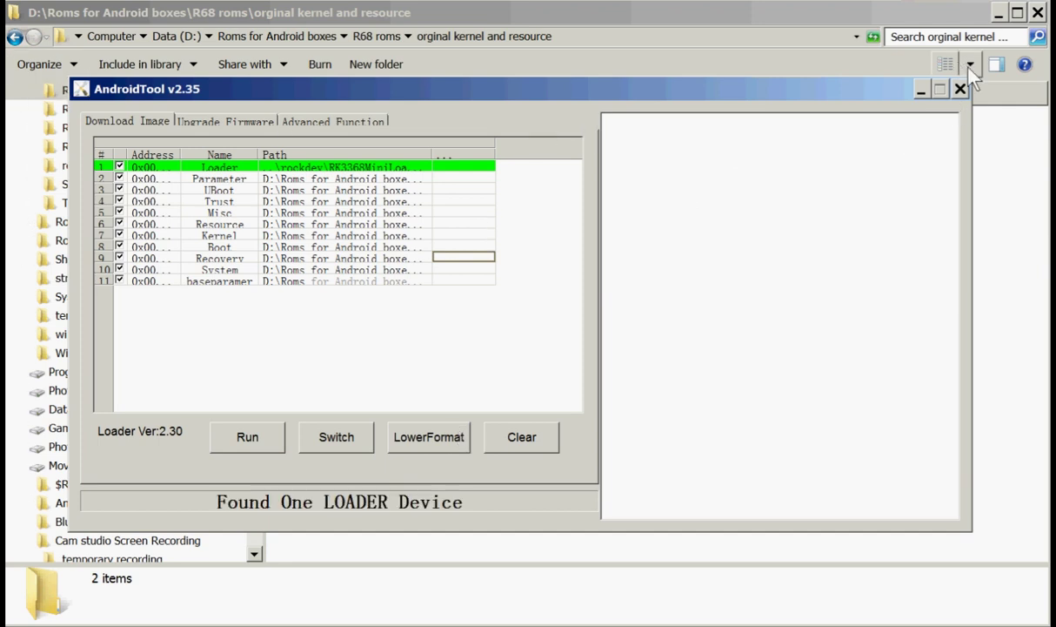
Close AndroidTool and restart it from AndroidTool.exe in the AndroidTool_Release_v2.35 folder.
click(961, 91)
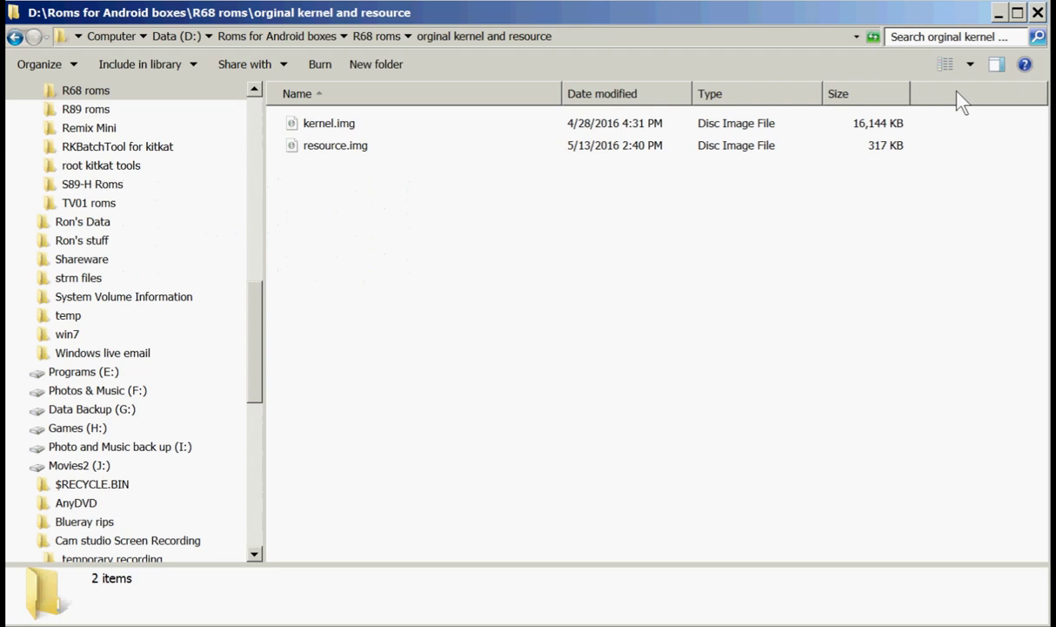
key(alt+Tab)
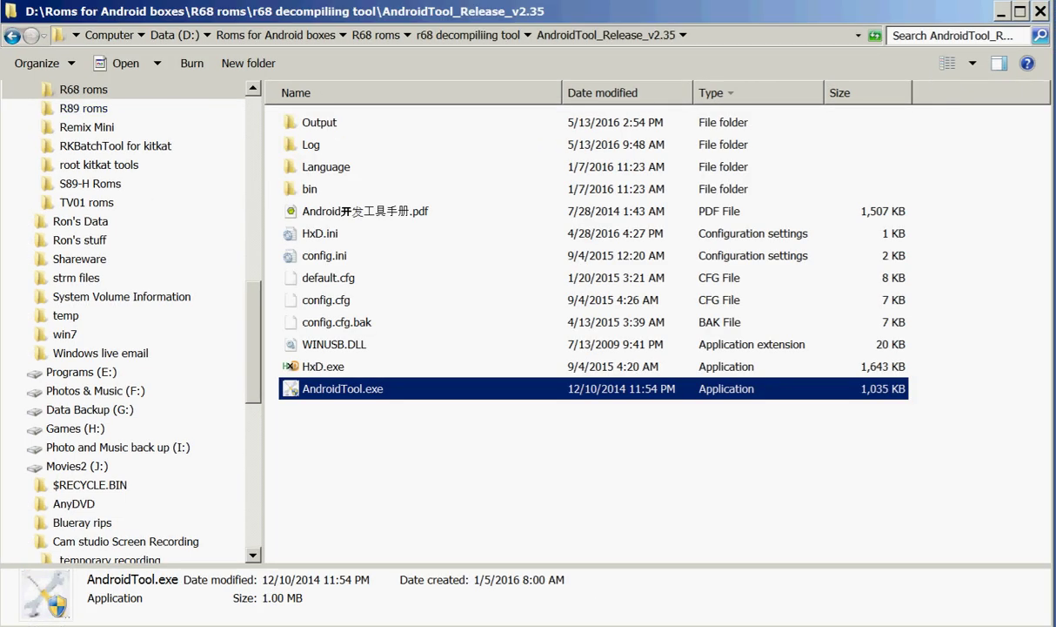
key(Return)
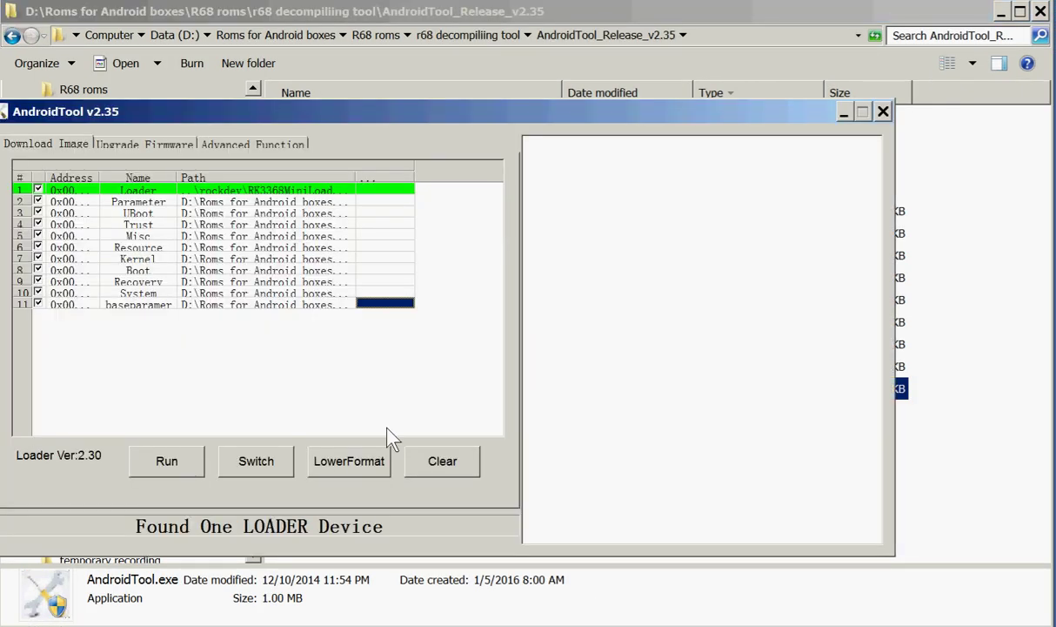
drag(389, 117, 419, 115)
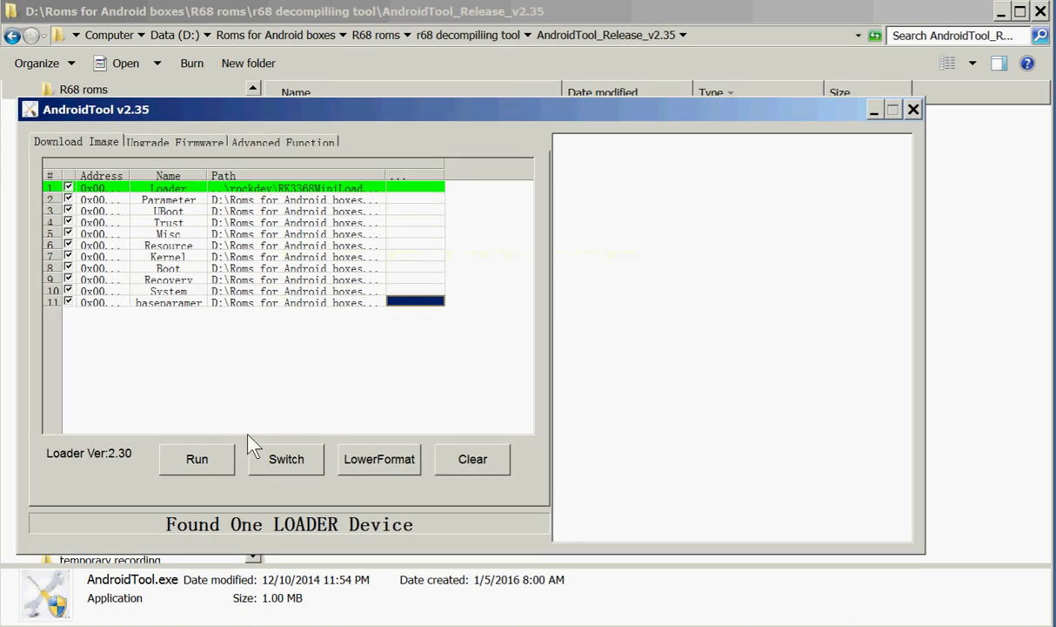
Flash all checked images to the connected loader device and minimize the AndroidTool window.
click(223, 462)
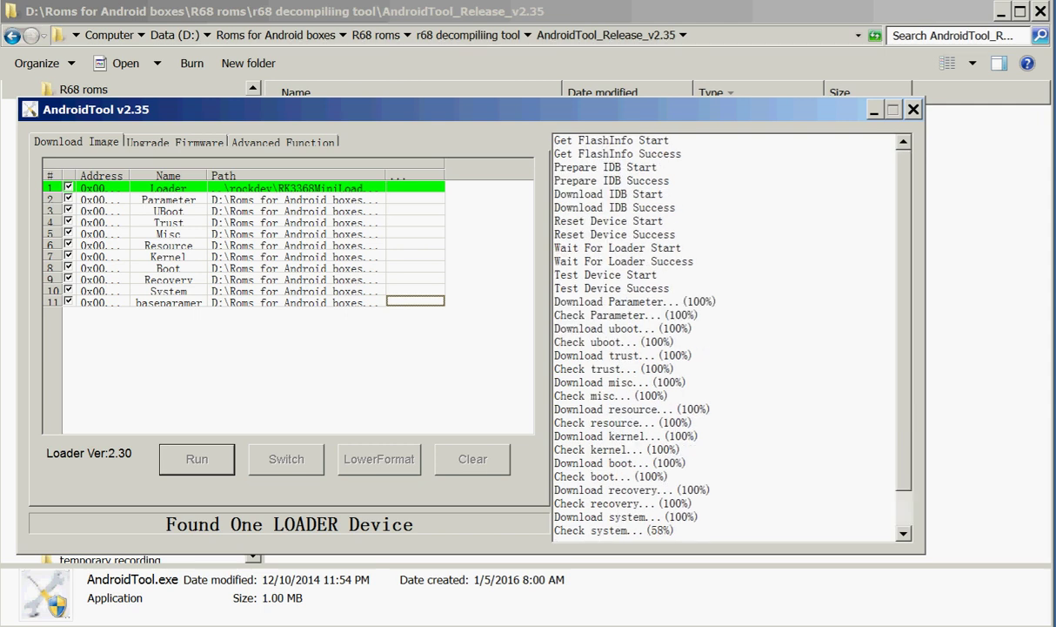
click(872, 110)
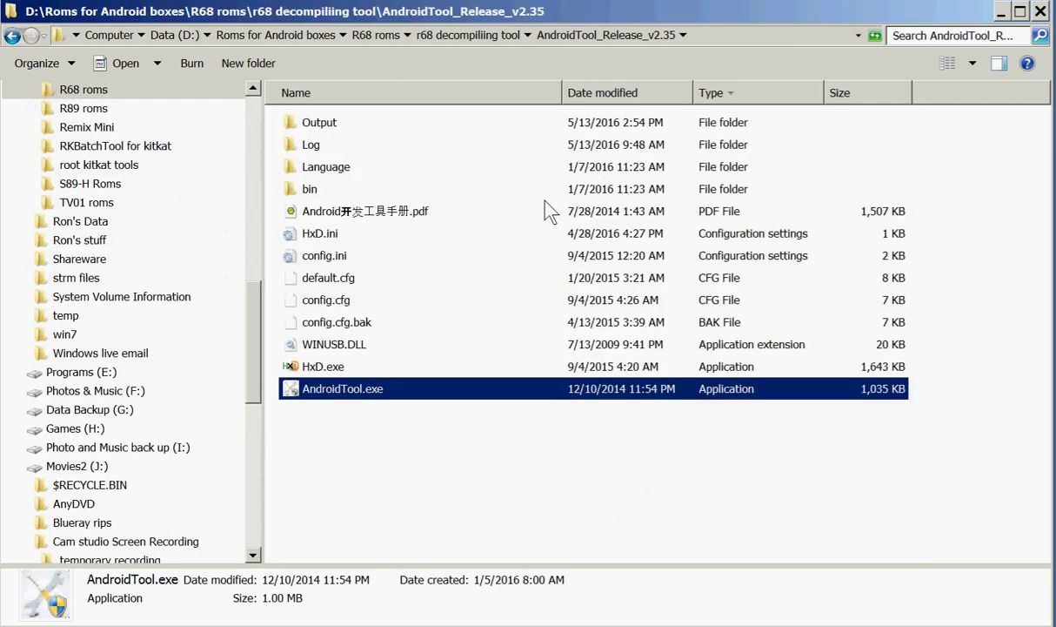